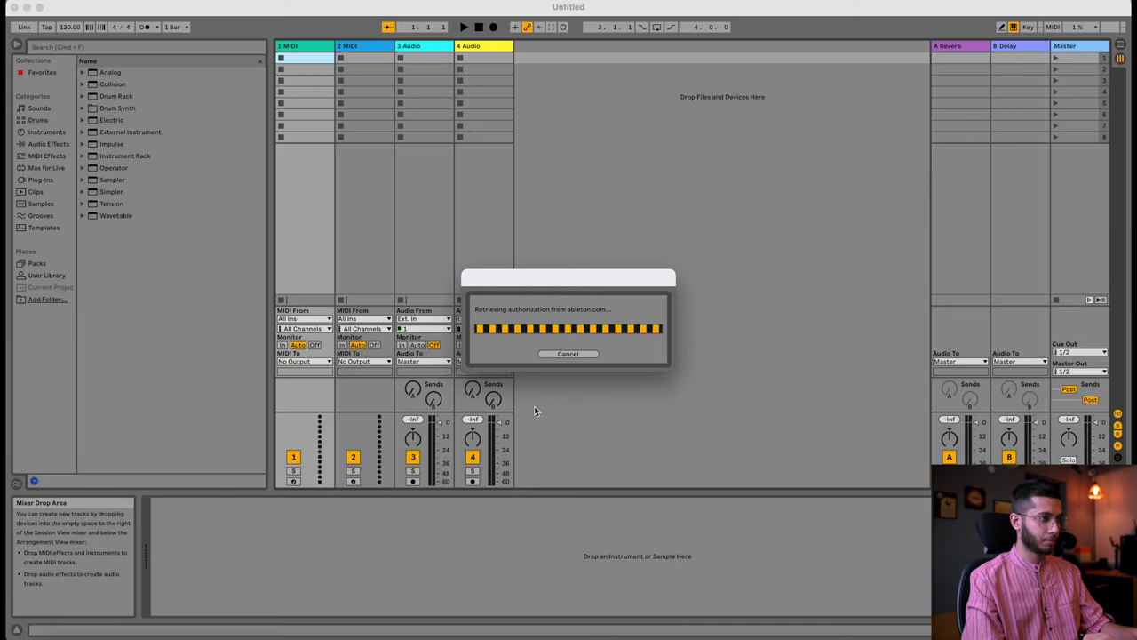
Switch the set to the Arrangement View, then hide the browser and show it again
key("Return")
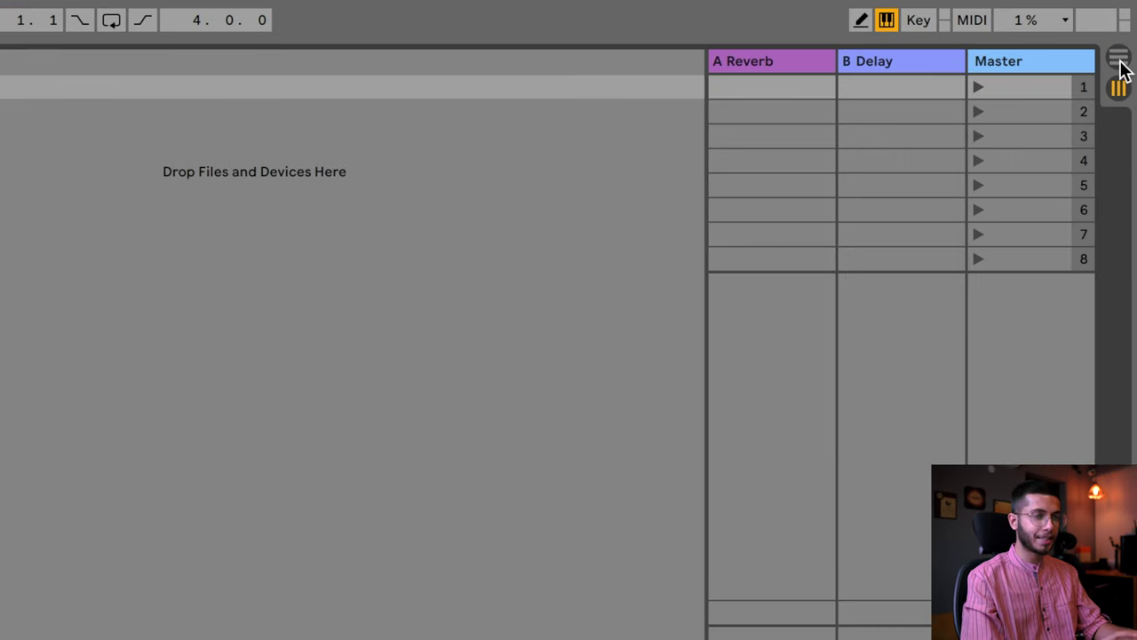
left_click(1119, 58)
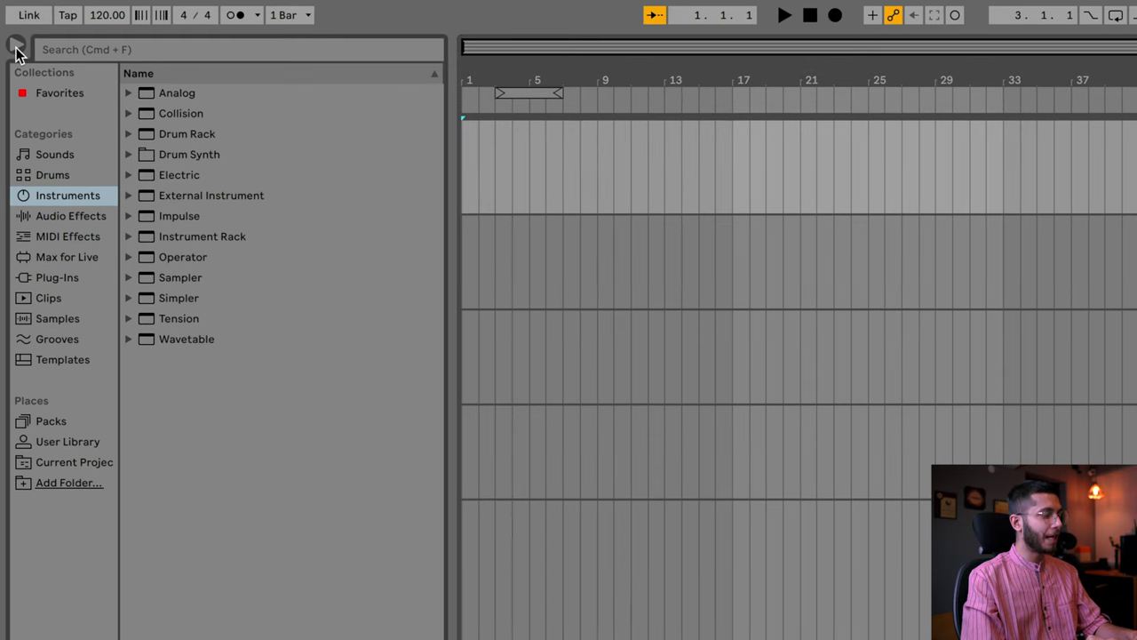
left_click(16, 46)
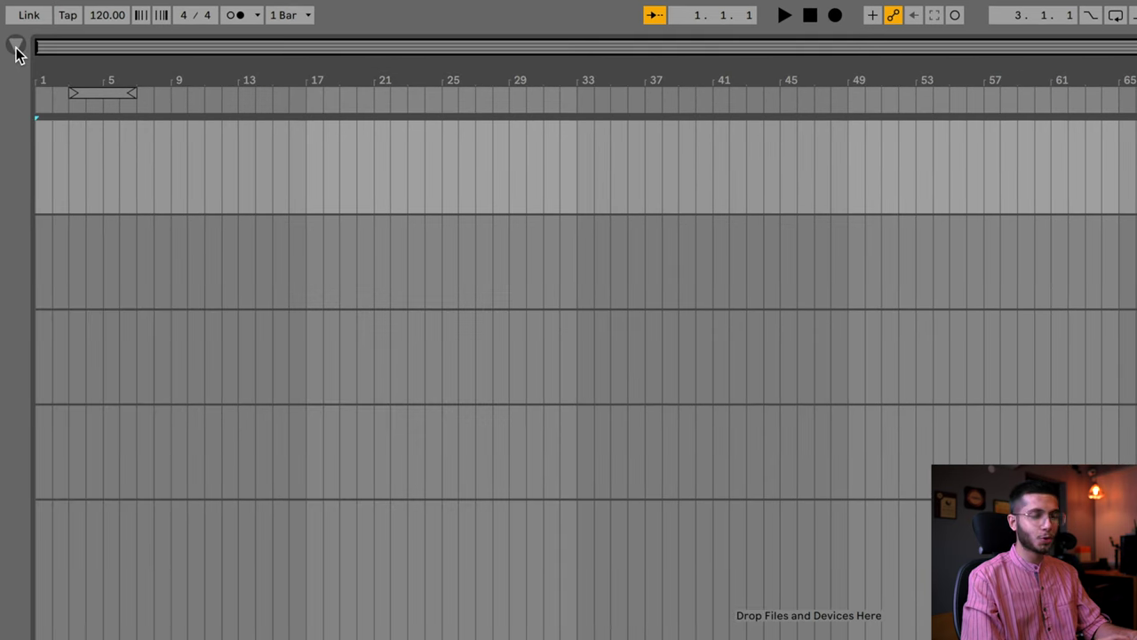
left_click(16, 46)
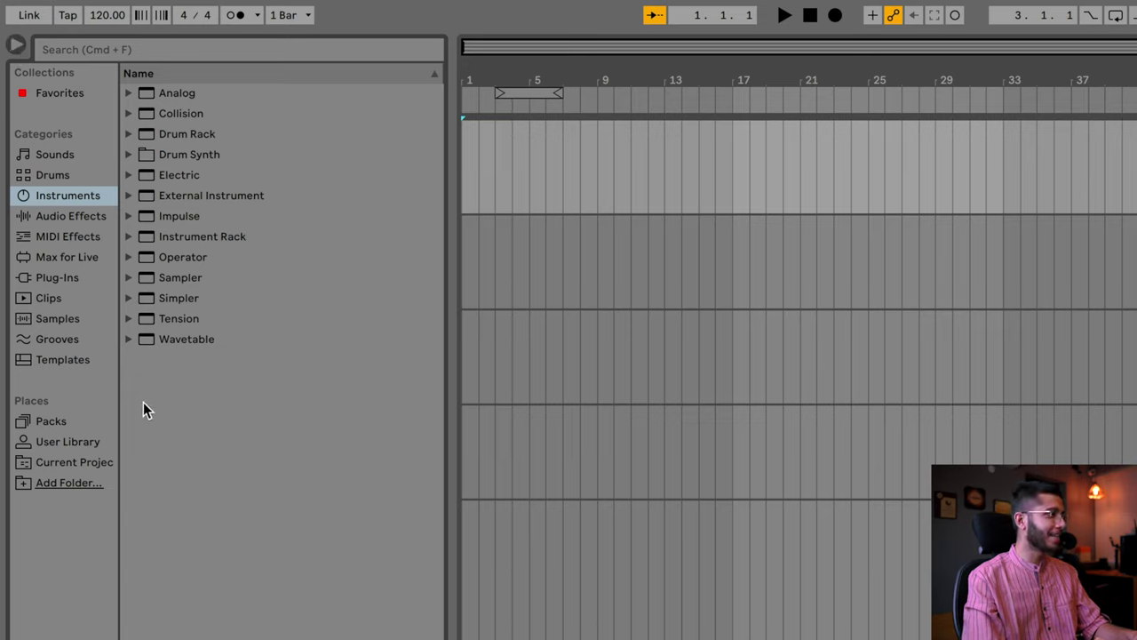
Audition Mallets presets from the Sounds category and load Basic Brushed Bells.adg onto the second MIDI track
left_click(61, 155)
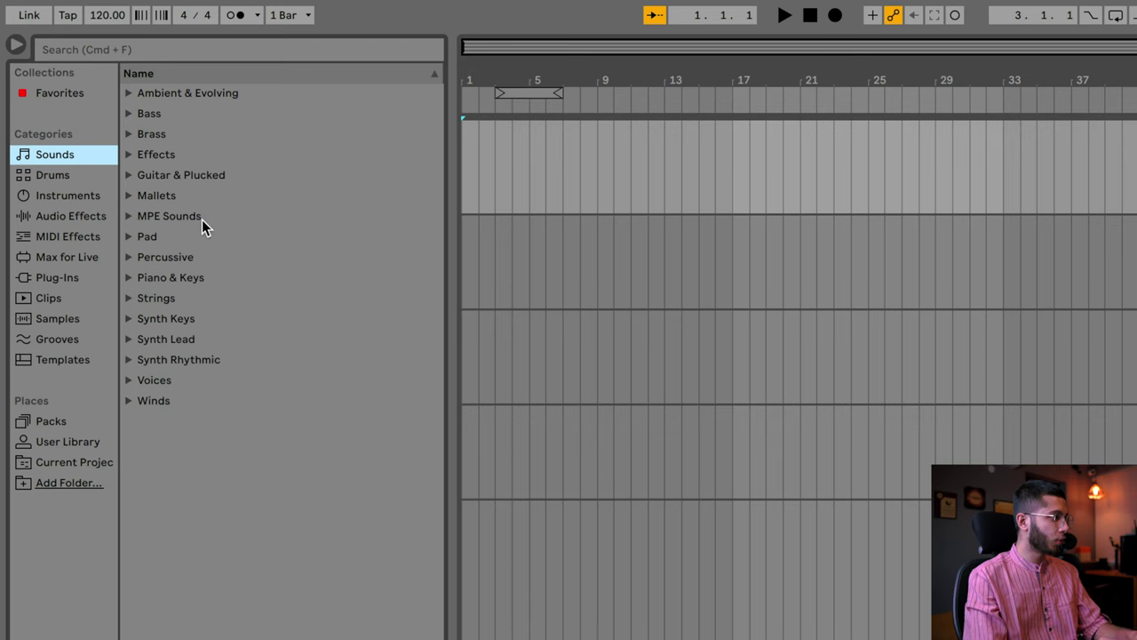
left_click(131, 196)
left_click(284, 338)
left_click(267, 423)
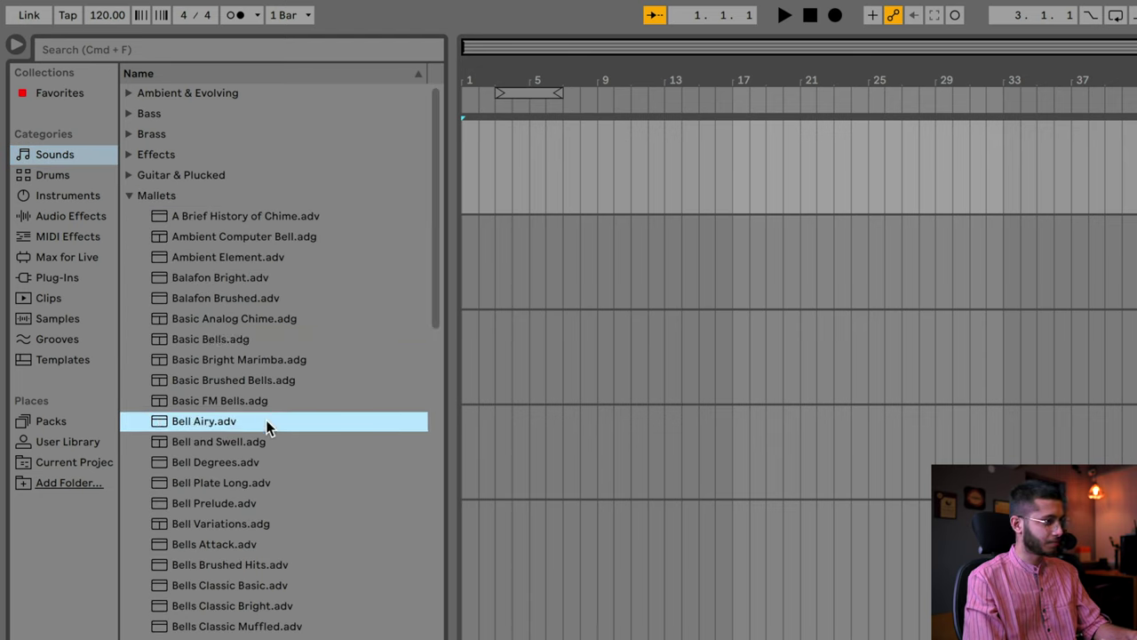
left_click(262, 388)
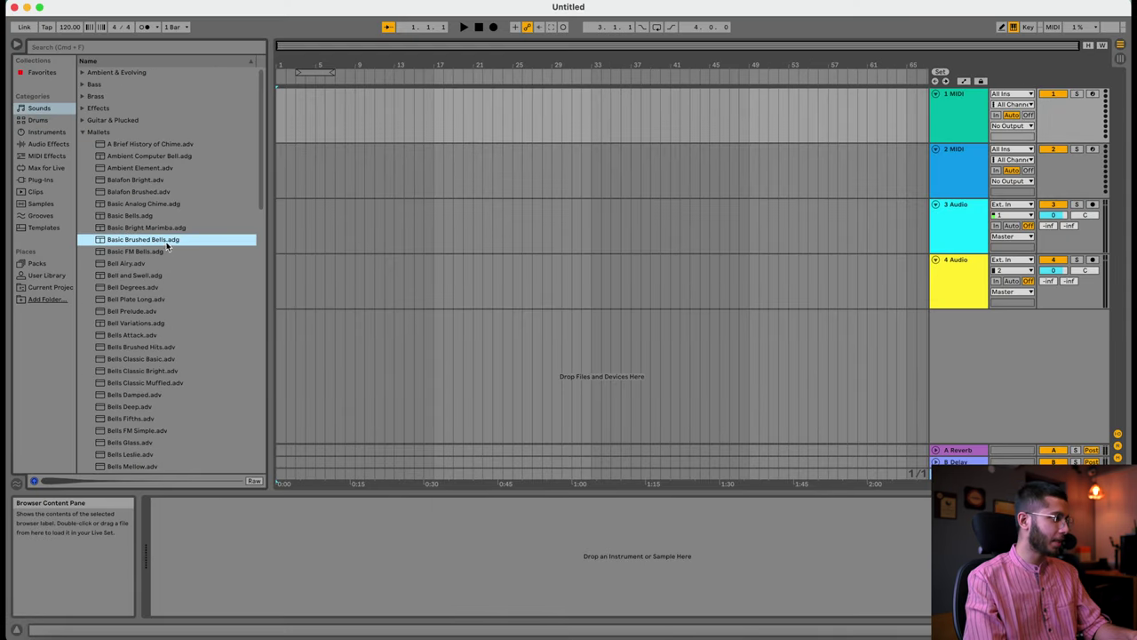
left_click_drag(154, 243, 535, 173)
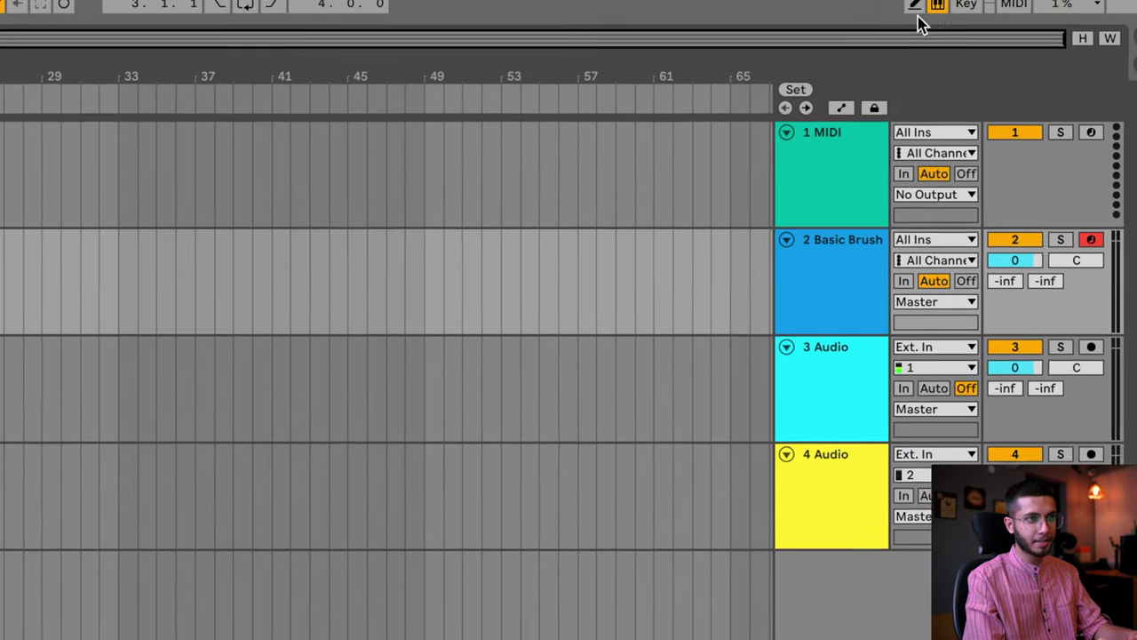
Toggle the computer MIDI keyboard off and back on and play a few notes and chords with the brushed bells
left_click(908, 20)
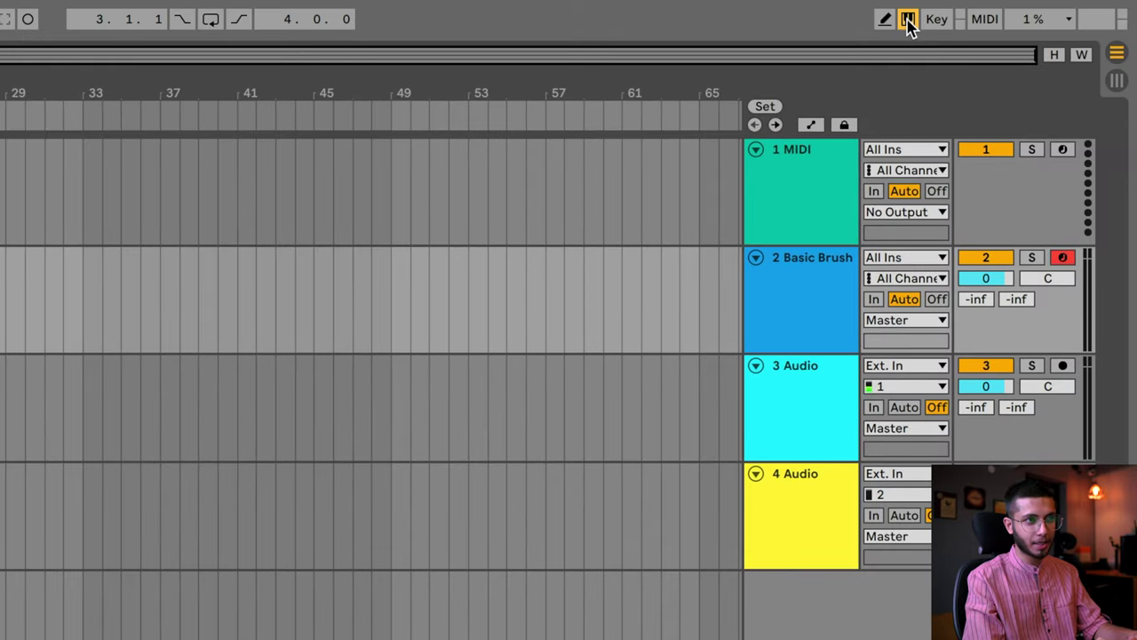
left_click(908, 19)
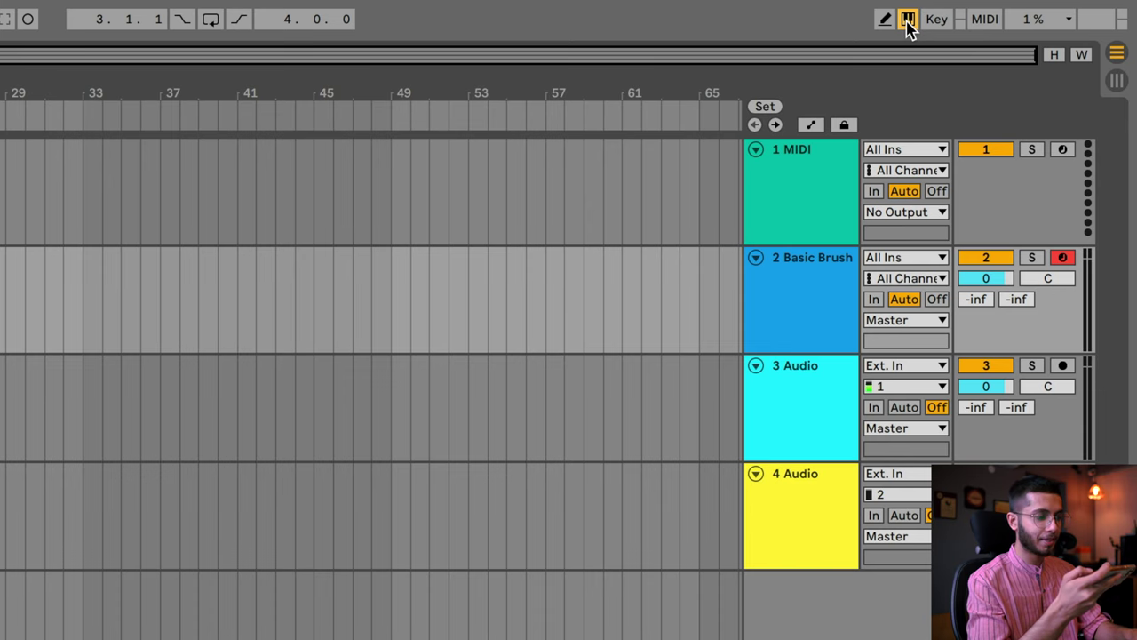
key("d")
key("f")
key("g")
key("h")
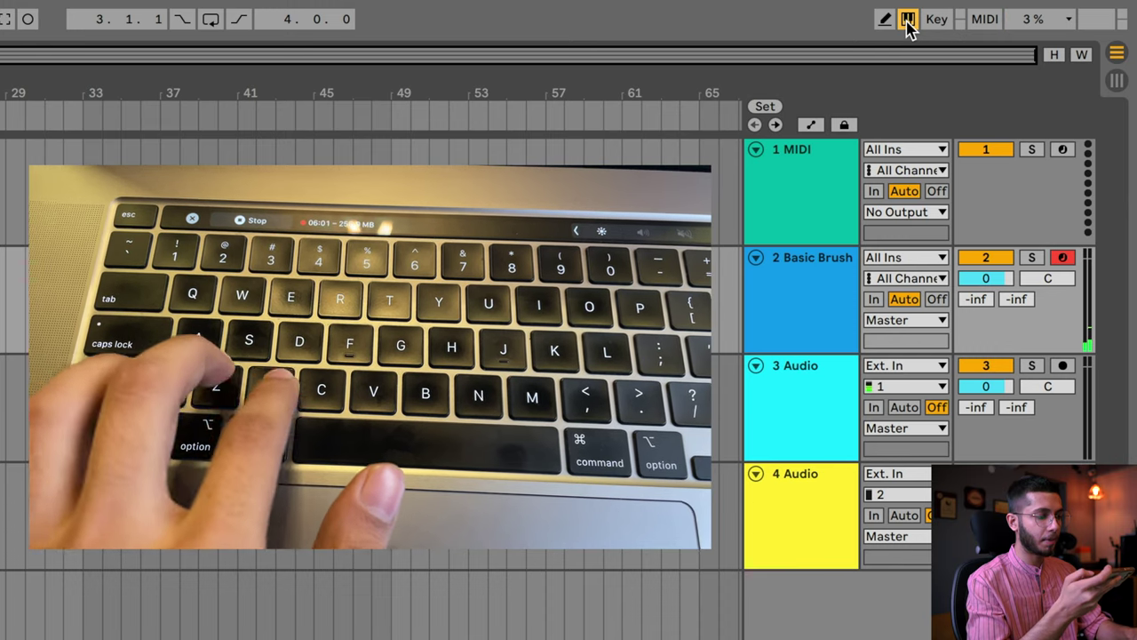
key("d")
key("g")
key("j")
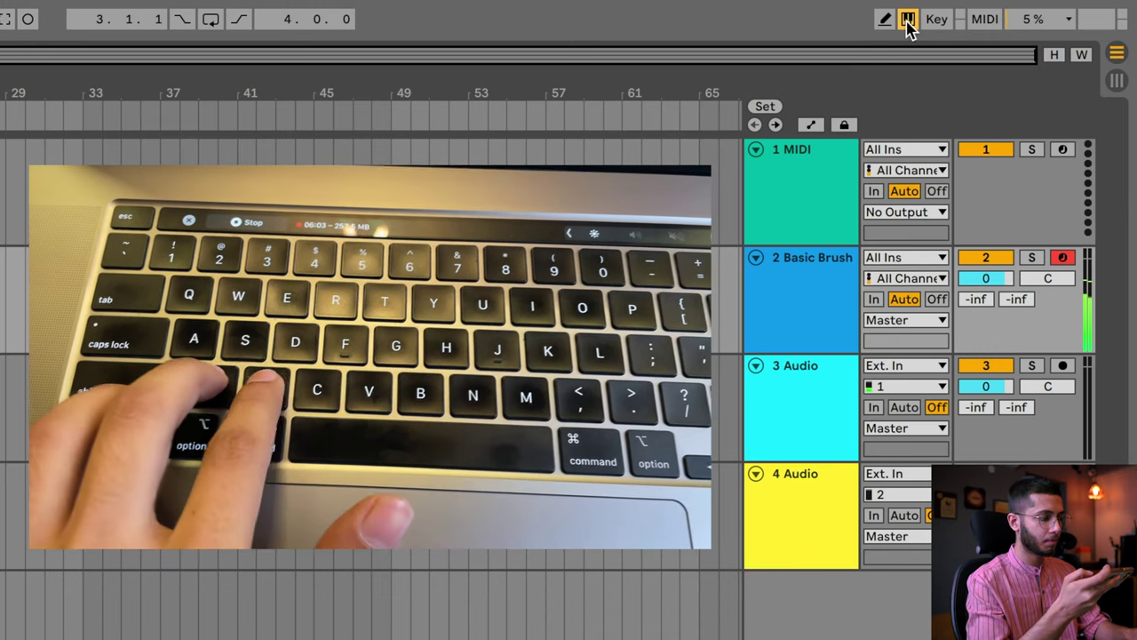
key("f")
key("h")
key("k")
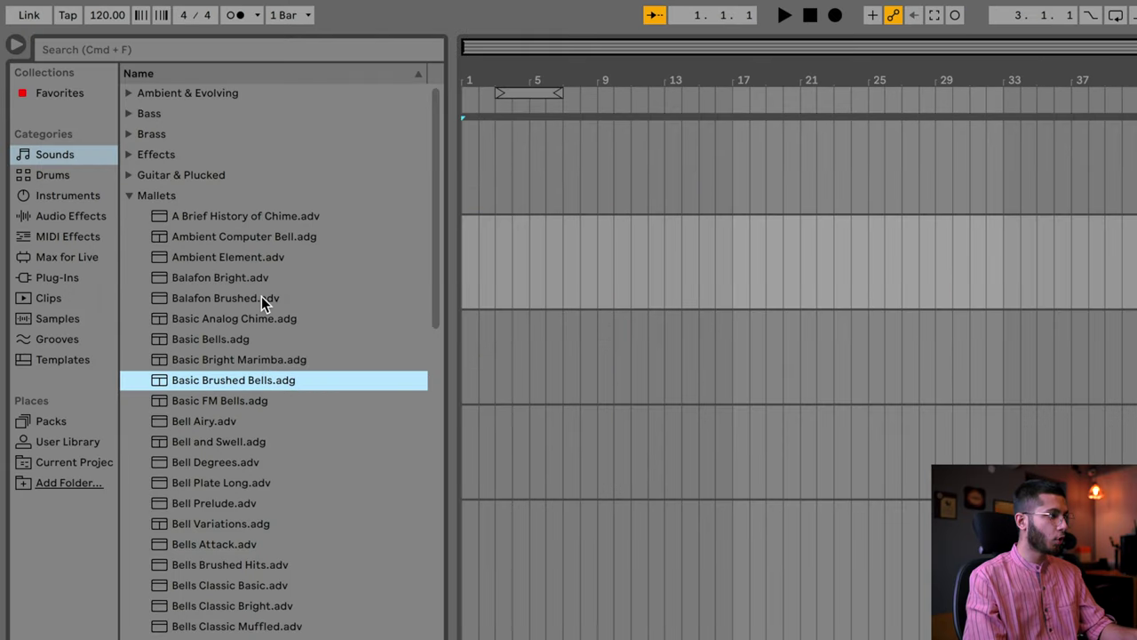
Replace the brushed bells on the second track with the Balafon Brushed.adv preset
left_click(260, 299)
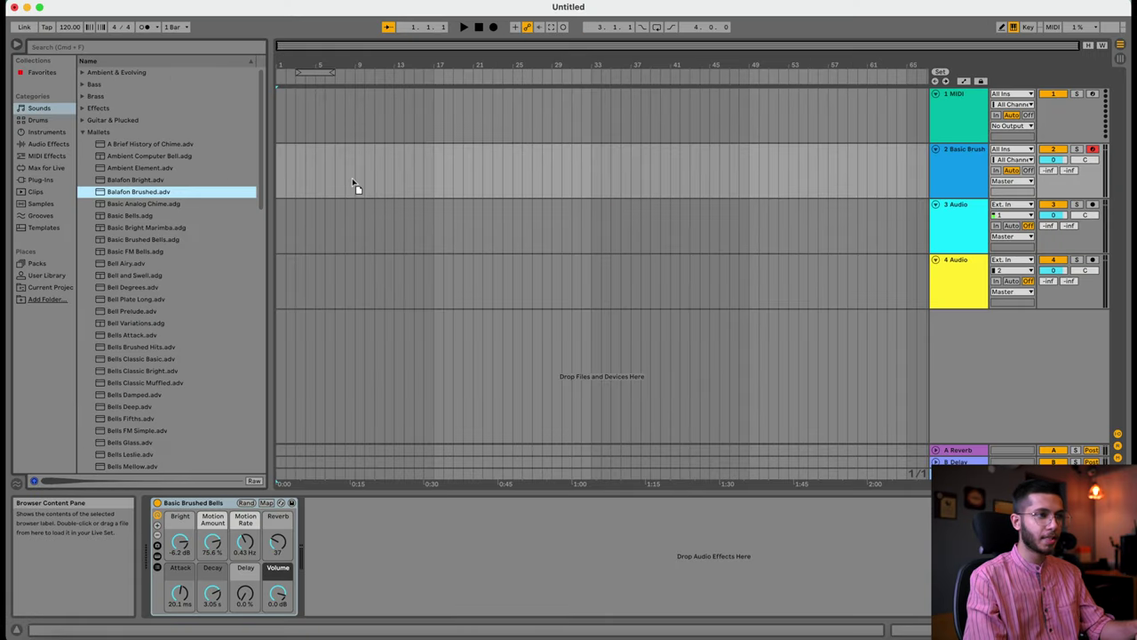
left_click_drag(435, 162, 435, 162)
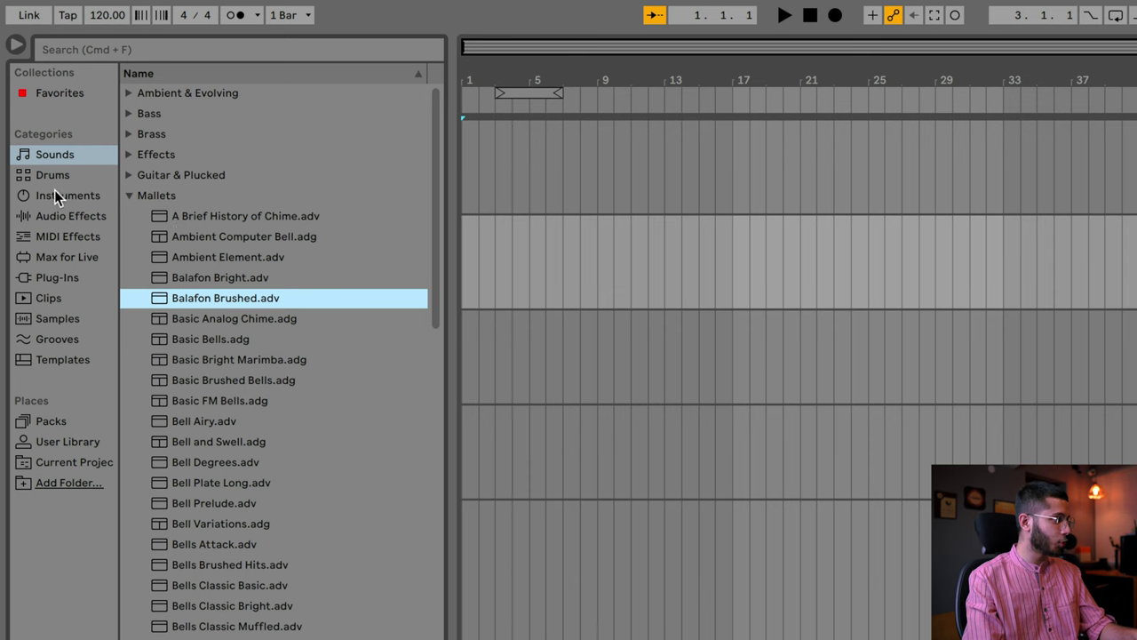
Audition several kits from the Drums category and load Borja Kit.adg onto the second track in place of the balafon
left_click(50, 177)
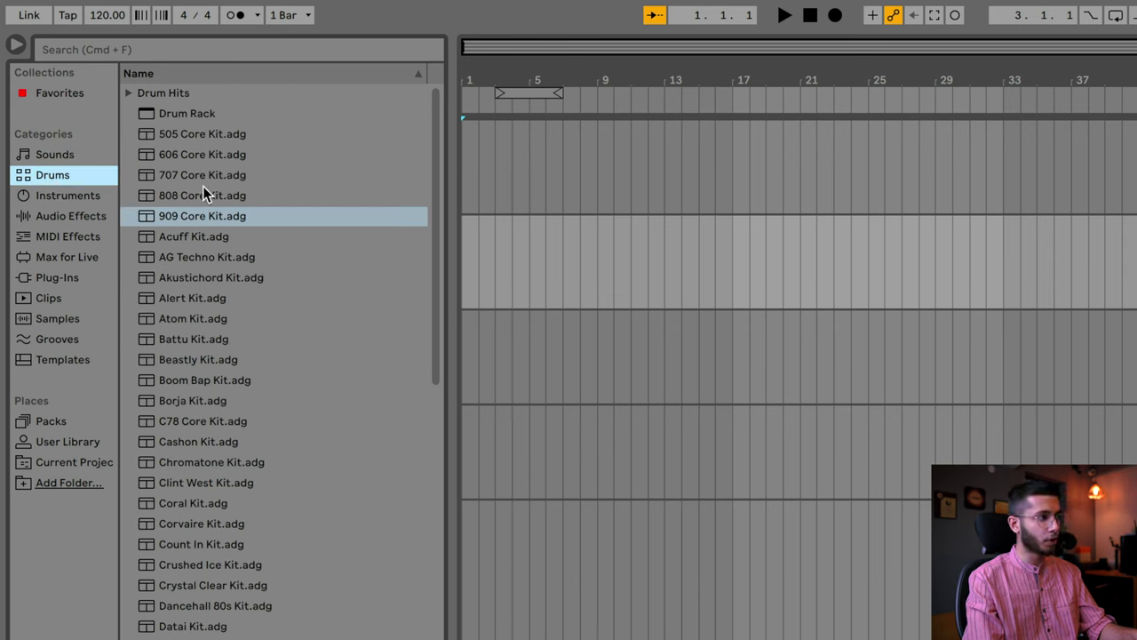
left_click(241, 174)
left_click(228, 215)
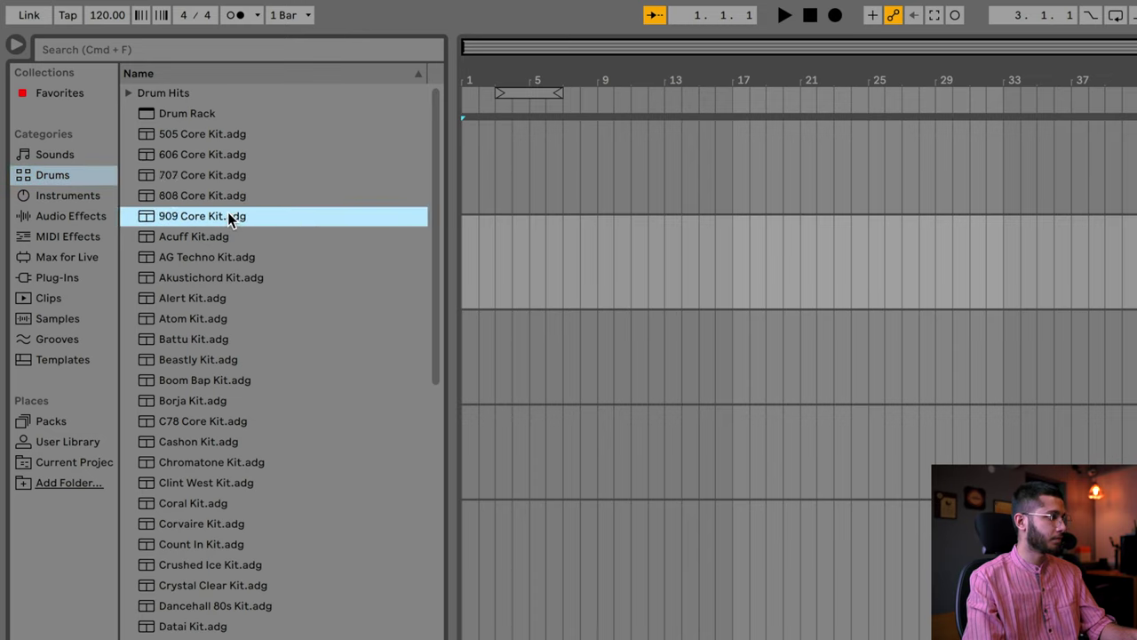
left_click(230, 257)
left_click(223, 338)
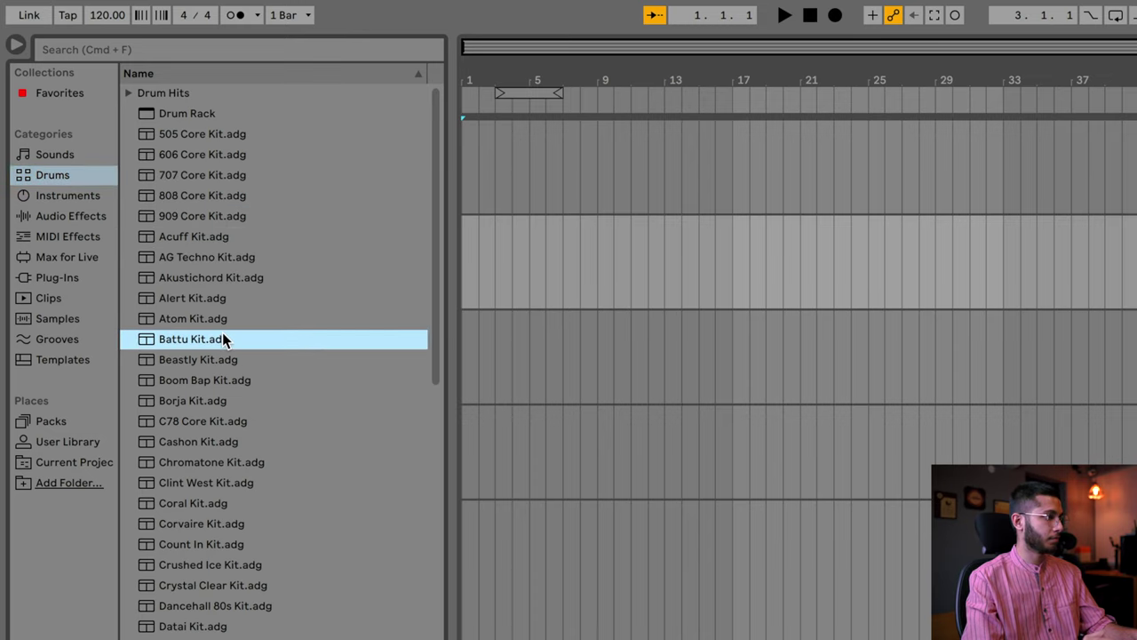
left_click(233, 401)
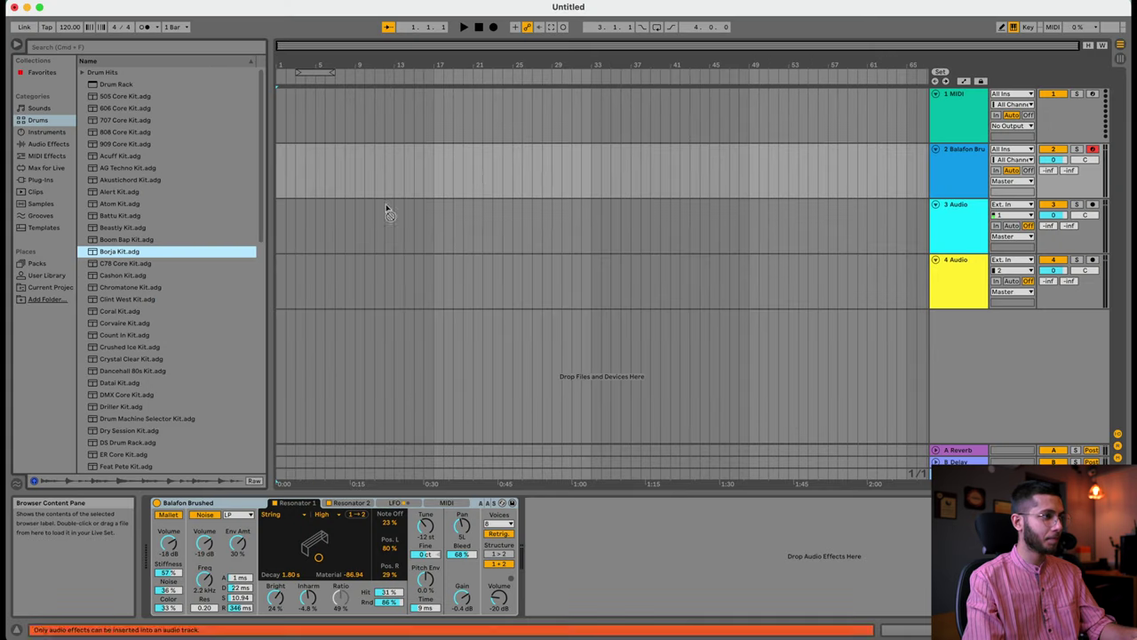
left_click_drag(489, 168, 491, 170)
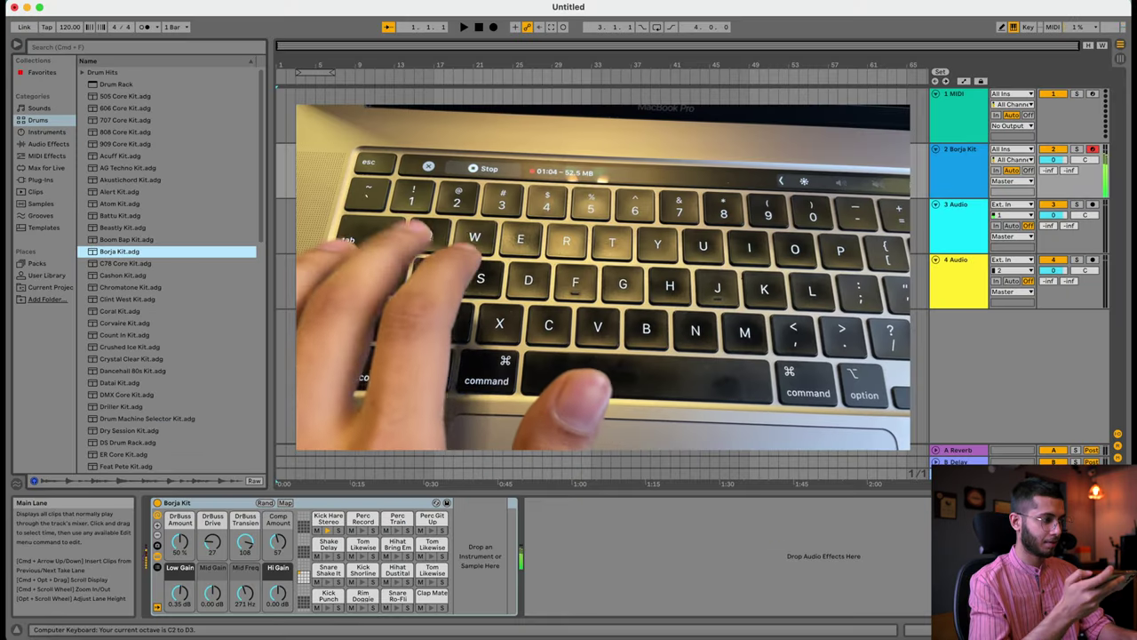
Lower the computer keyboard's octave range to C1–D2 and play the Borja Kit's kick, snare and percussion pads
key("z")
key("a")
key("s")
key("d")
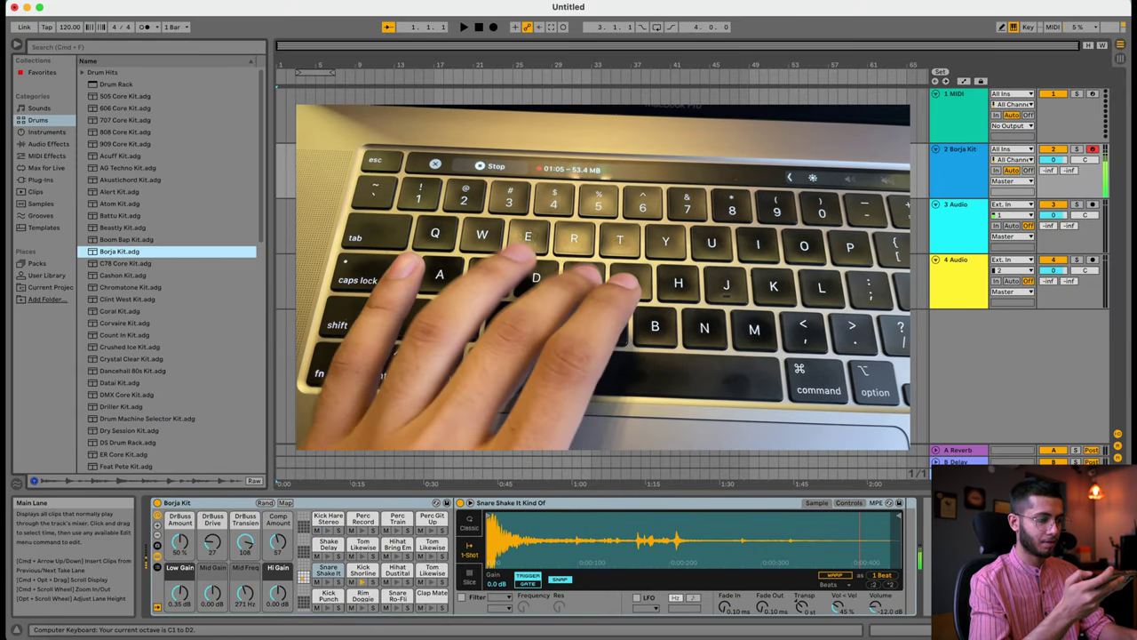
key("f")
key("a")
key("d")
key("f")
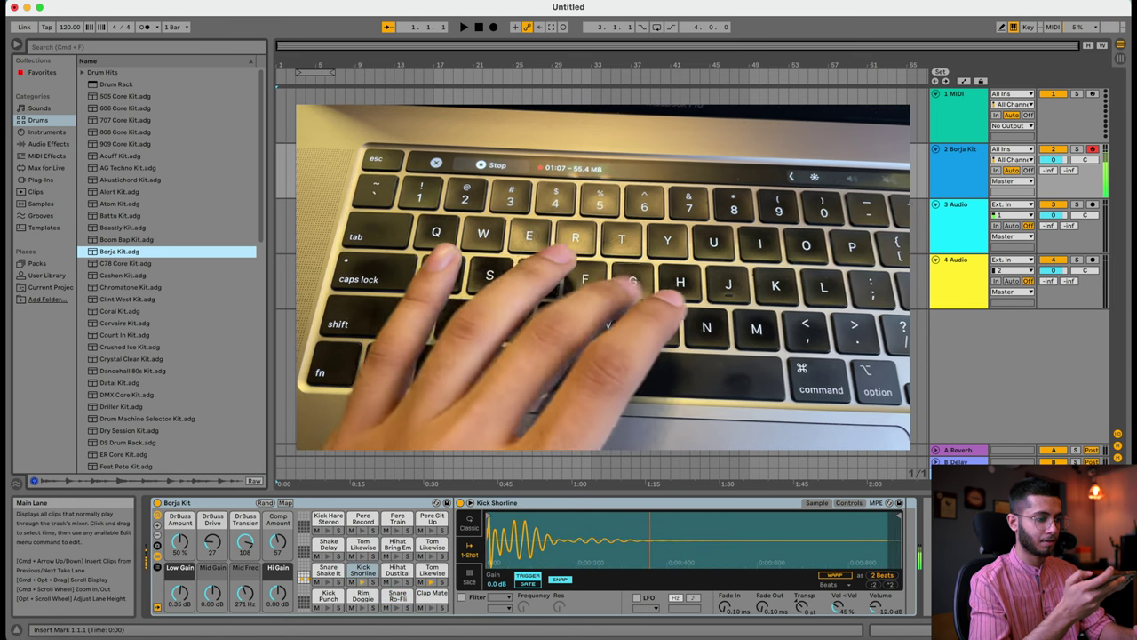
key("a")
key("f")
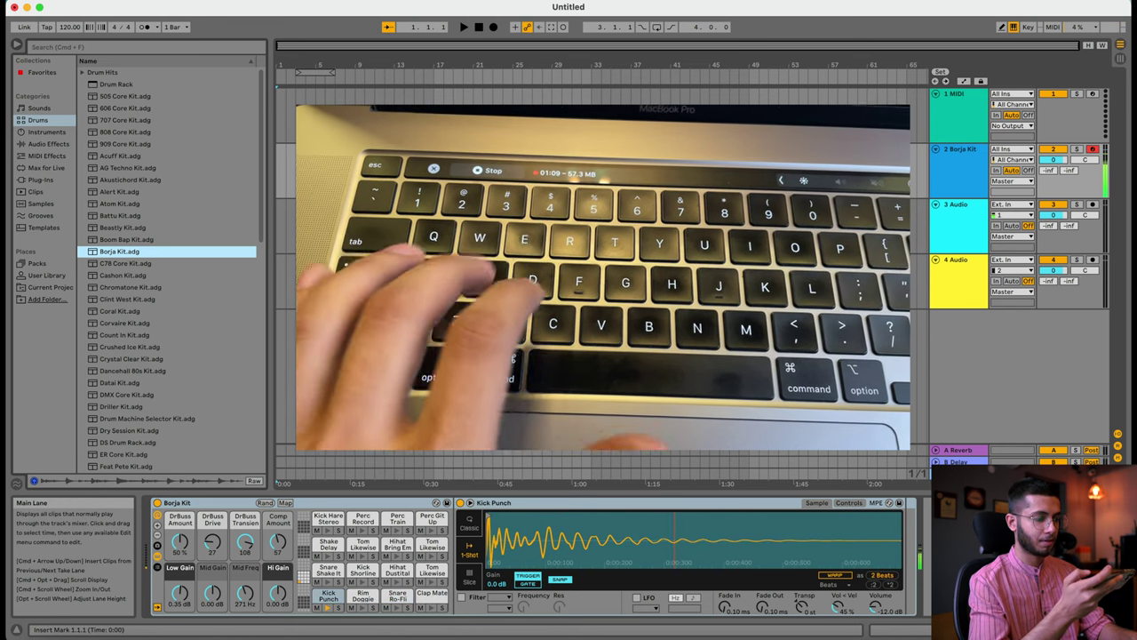
key("s")
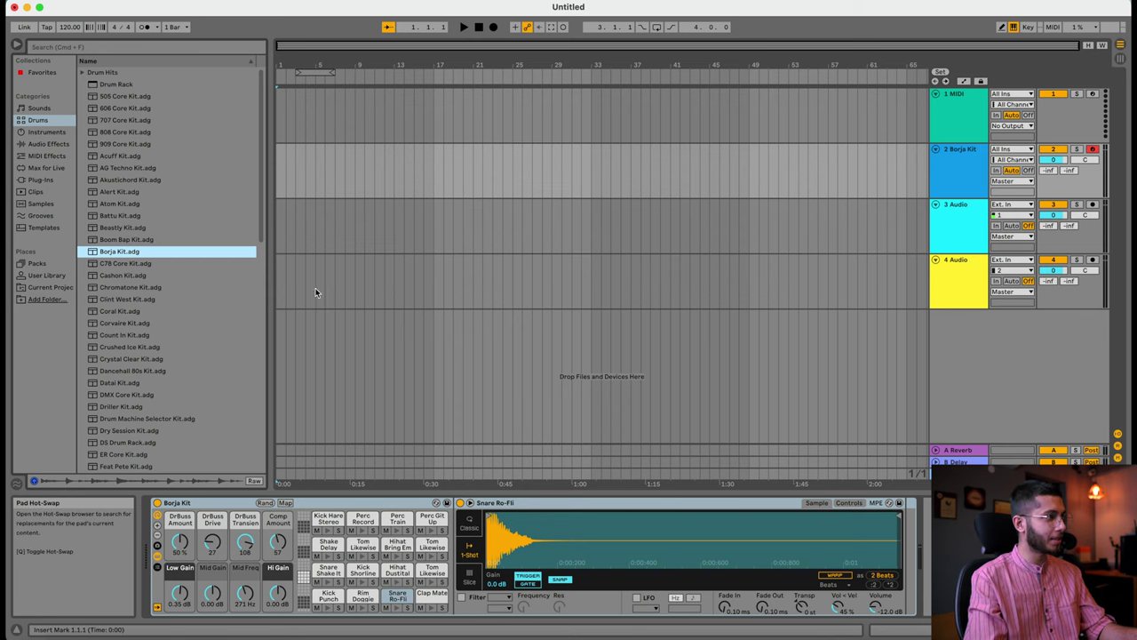
Replace the Borja Kit on the second track with an empty Drum Rack
left_click(129, 86)
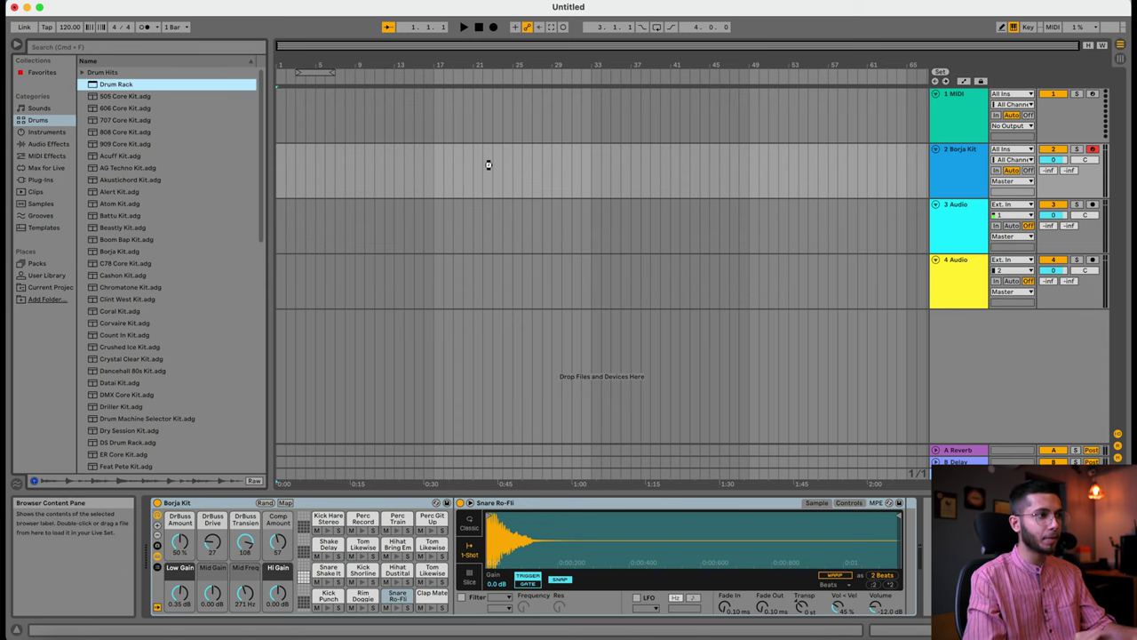
left_click_drag(489, 164, 489, 163)
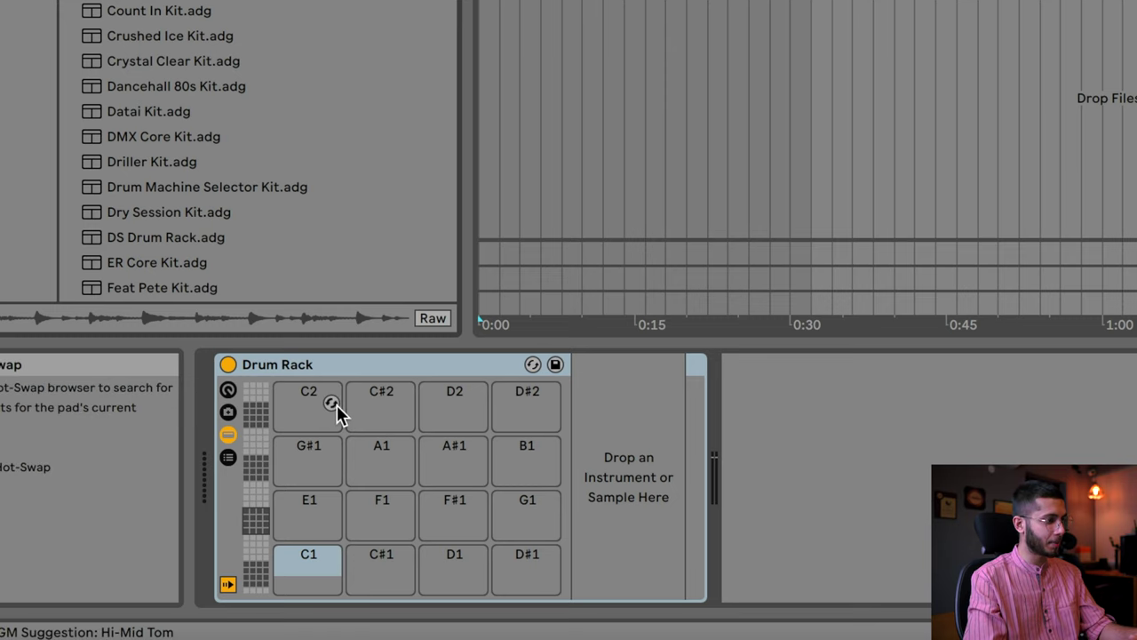
Audition kick samples from Drum Hits for the Drum Rack's C2 pad and load Kick 808 Huge.wav onto it
left_click(332, 405)
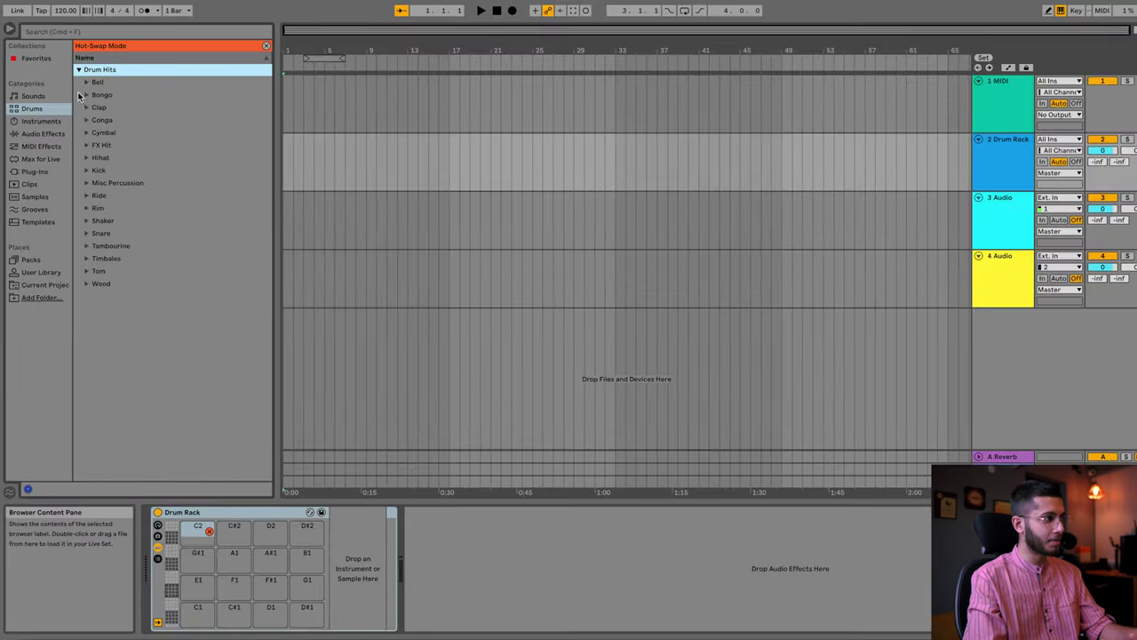
left_click(86, 171)
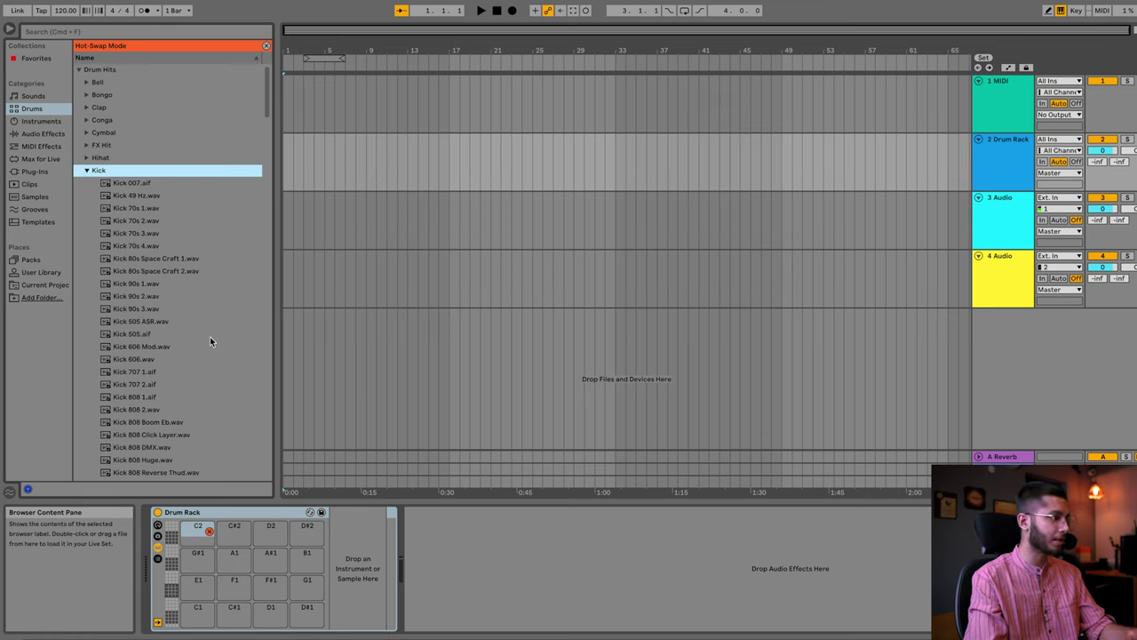
left_click(138, 296)
left_click(142, 410)
scroll(144, 391, "down", 3)
left_click(150, 362)
left_click(151, 400)
left_click(149, 324)
left_click(154, 351)
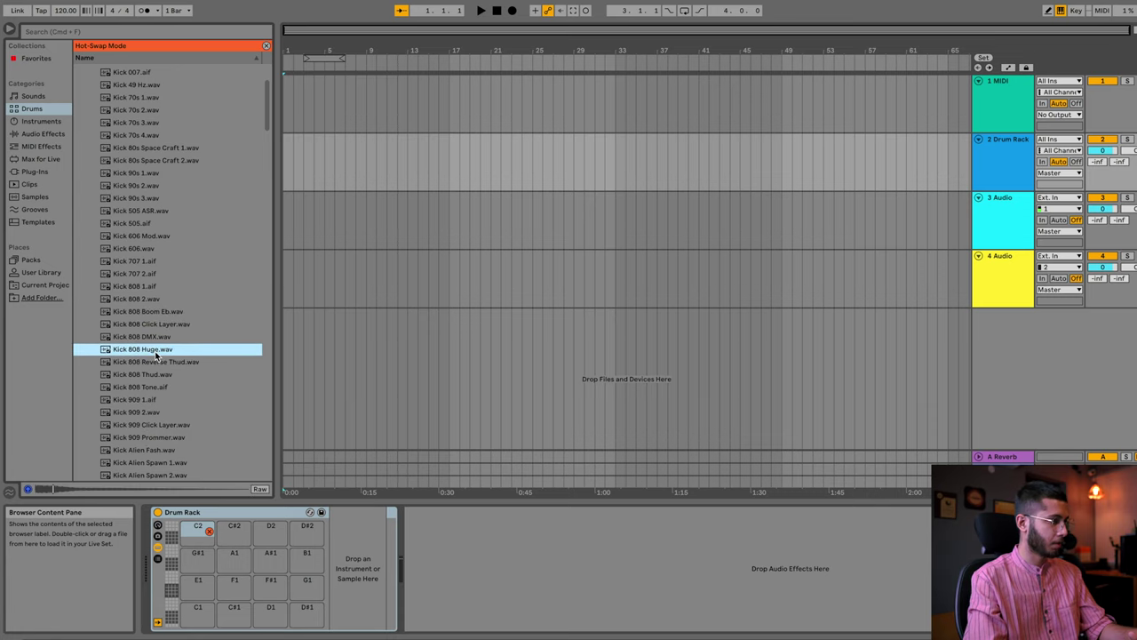
left_click_drag(154, 349, 206, 534)
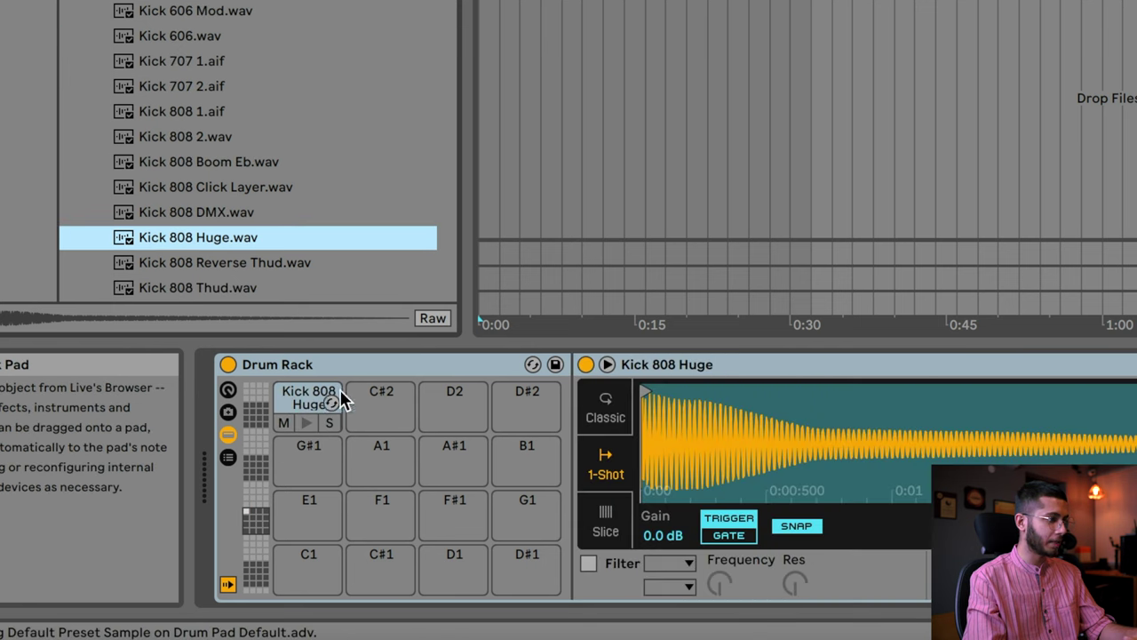
Audition Collision's Guitar & Plucked presets from Instruments and load Ocean Pluck.adg onto the second track in place of the Drum Rack
left_click(400, 414)
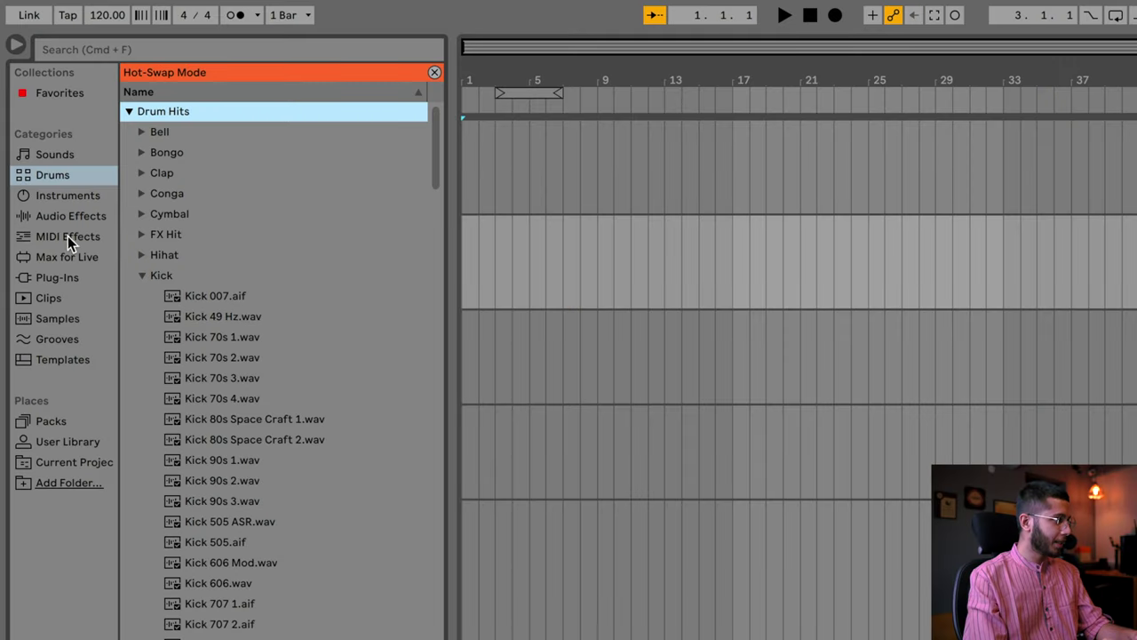
left_click(66, 197)
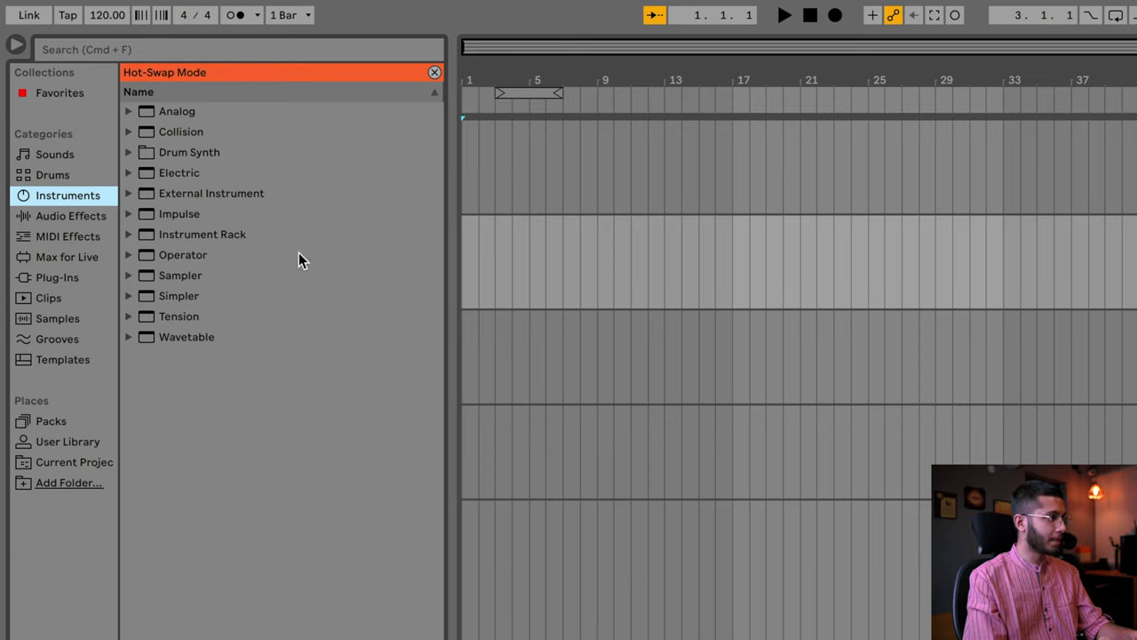
left_click(127, 131)
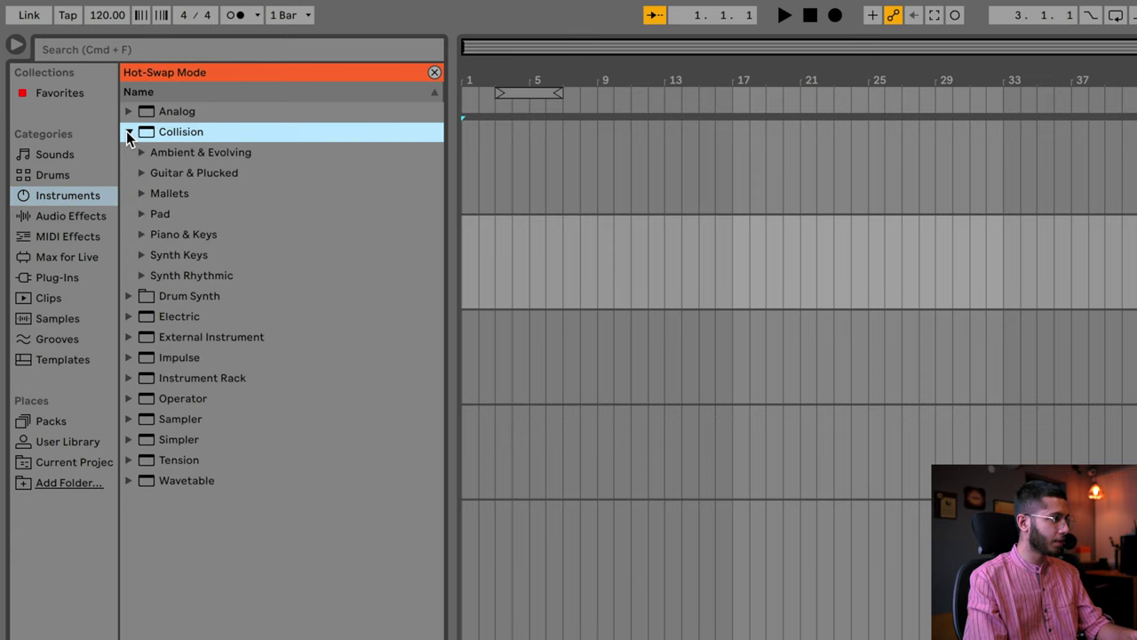
left_click(140, 173)
left_click(209, 195)
left_click(215, 216)
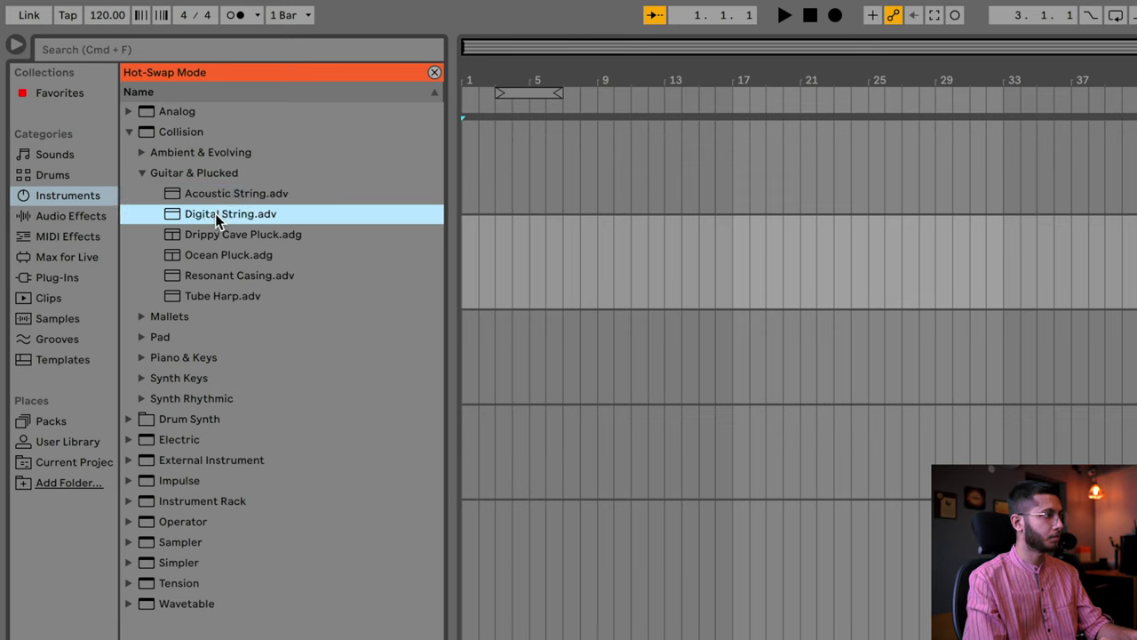
left_click(215, 241)
left_click(222, 258)
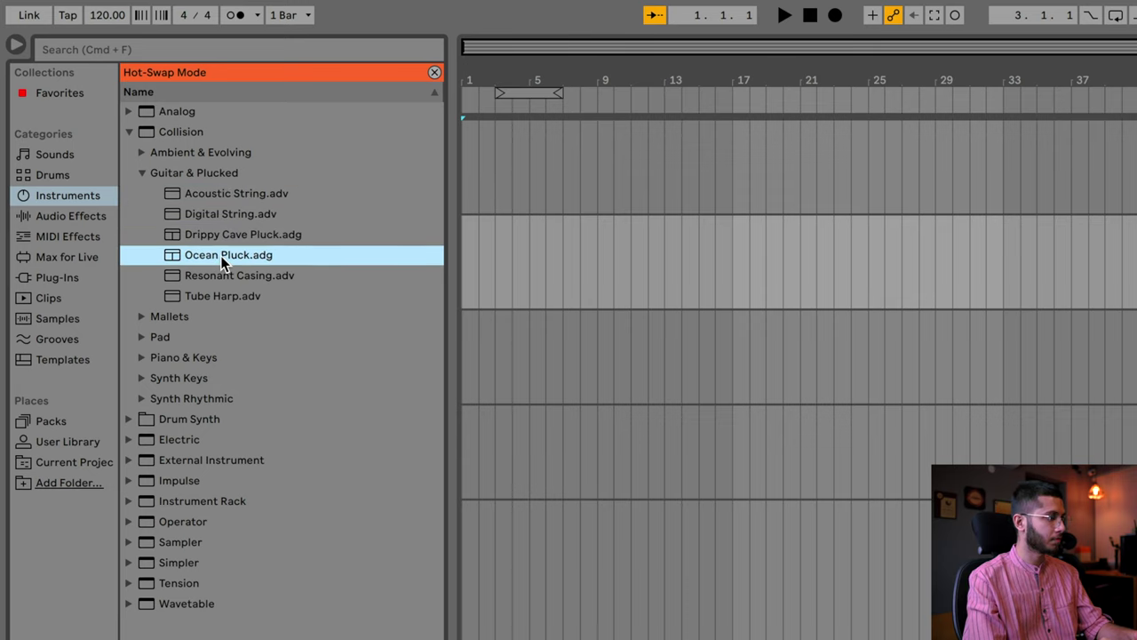
left_click(234, 279)
left_click(233, 256)
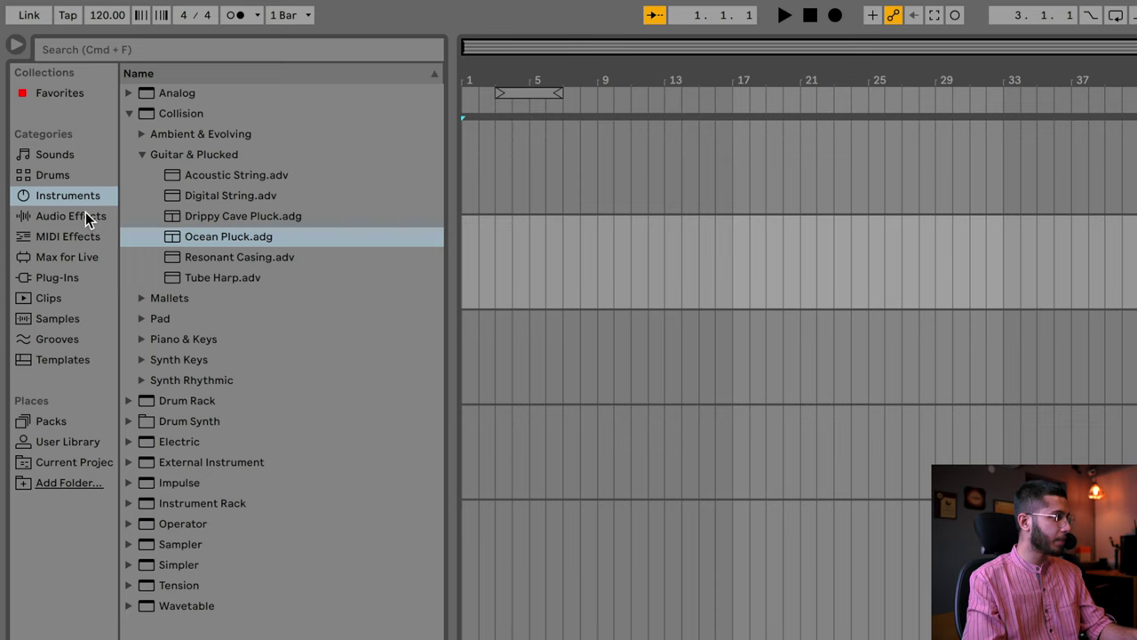
Look through the Audio Effects, MIDI Effects, Max for Live and Plug-Ins categories, including the EQ & Filters and Modulators folders
left_click(86, 216)
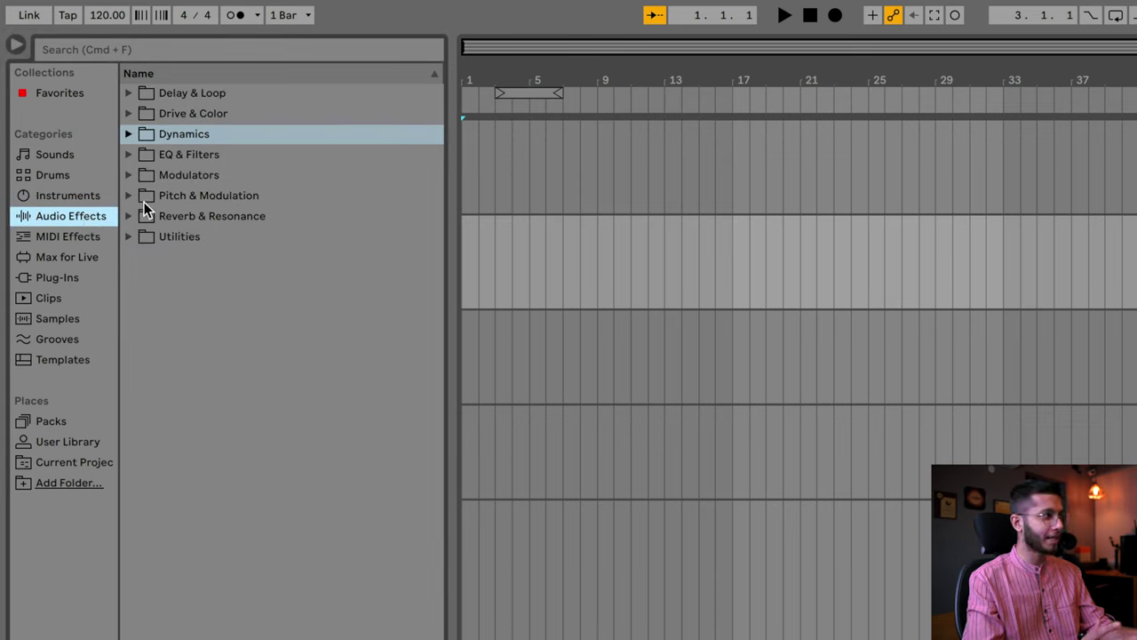
left_click(129, 153)
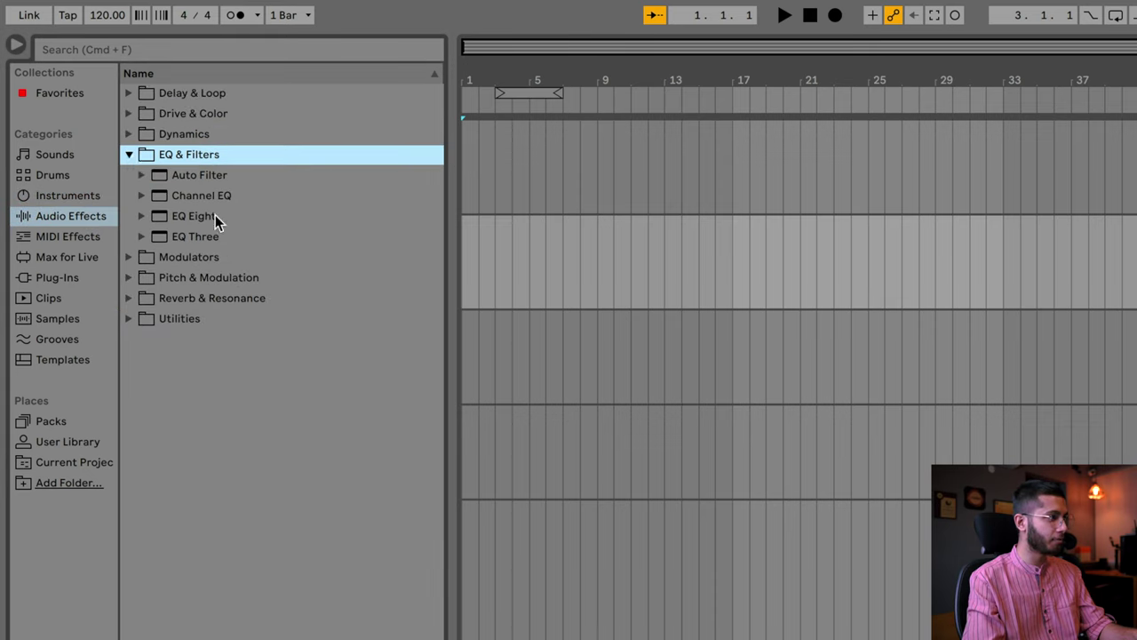
left_click(132, 256)
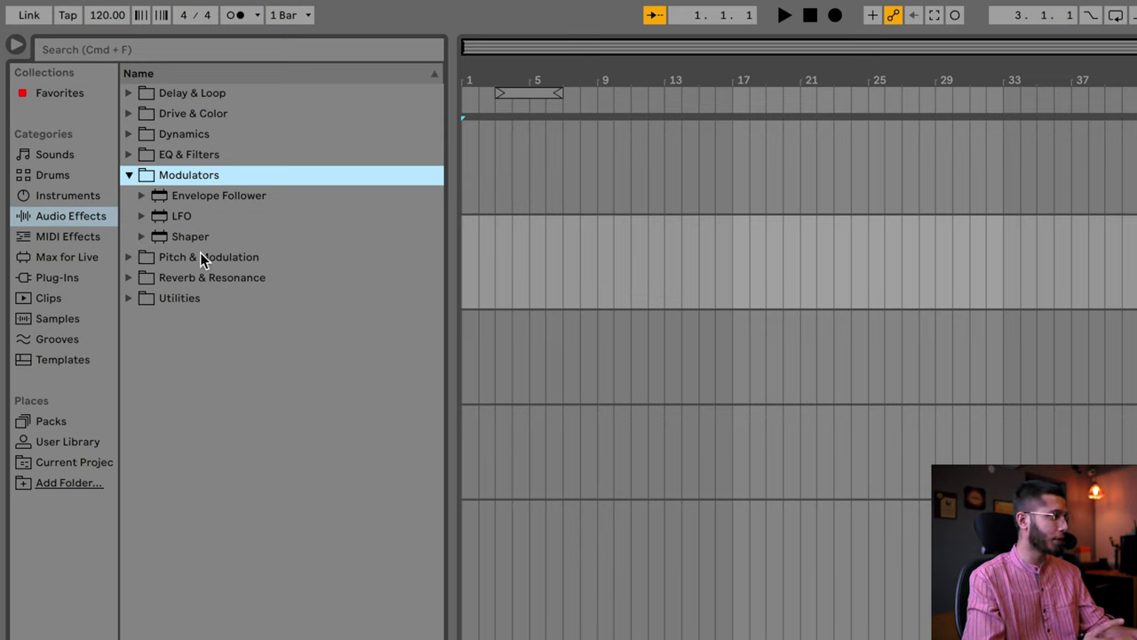
left_click(58, 238)
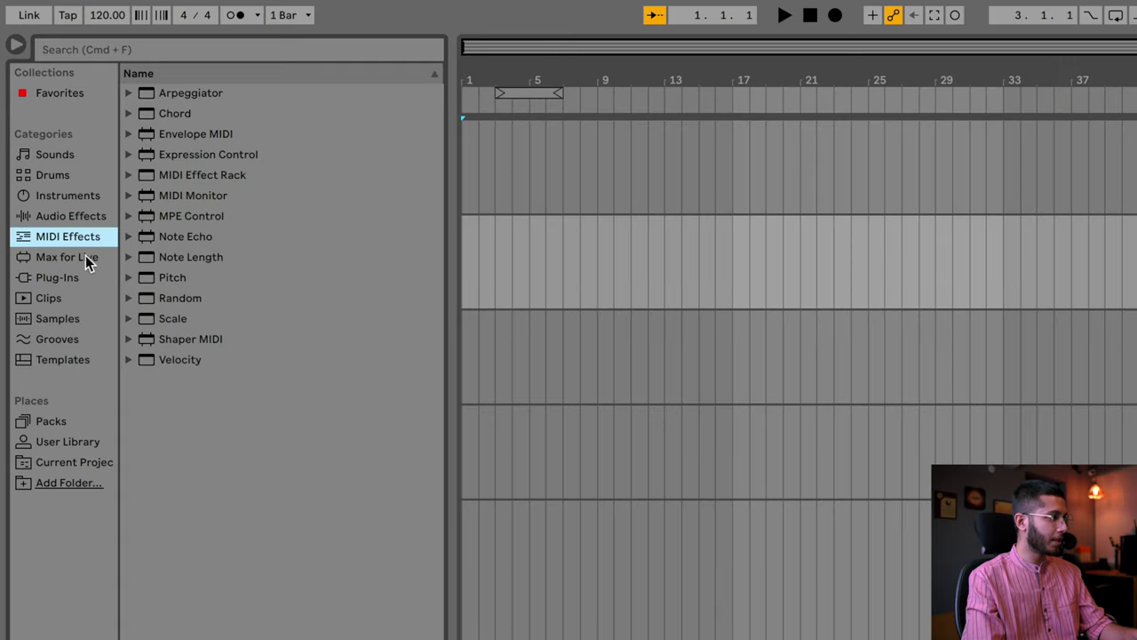
left_click(86, 257)
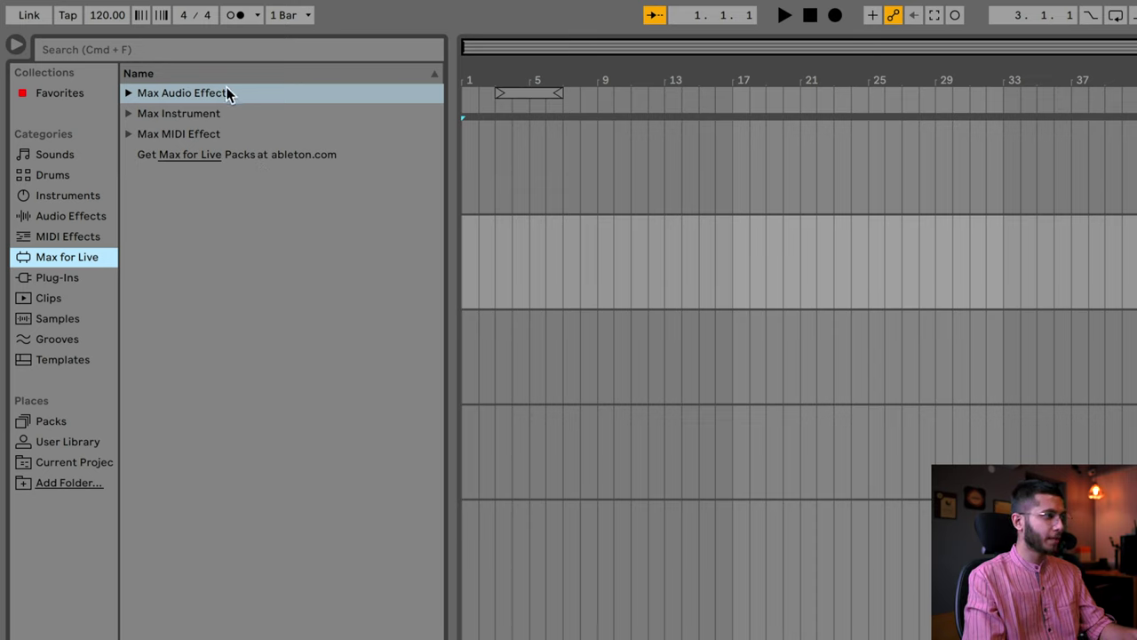
left_click(129, 93)
left_click(129, 94)
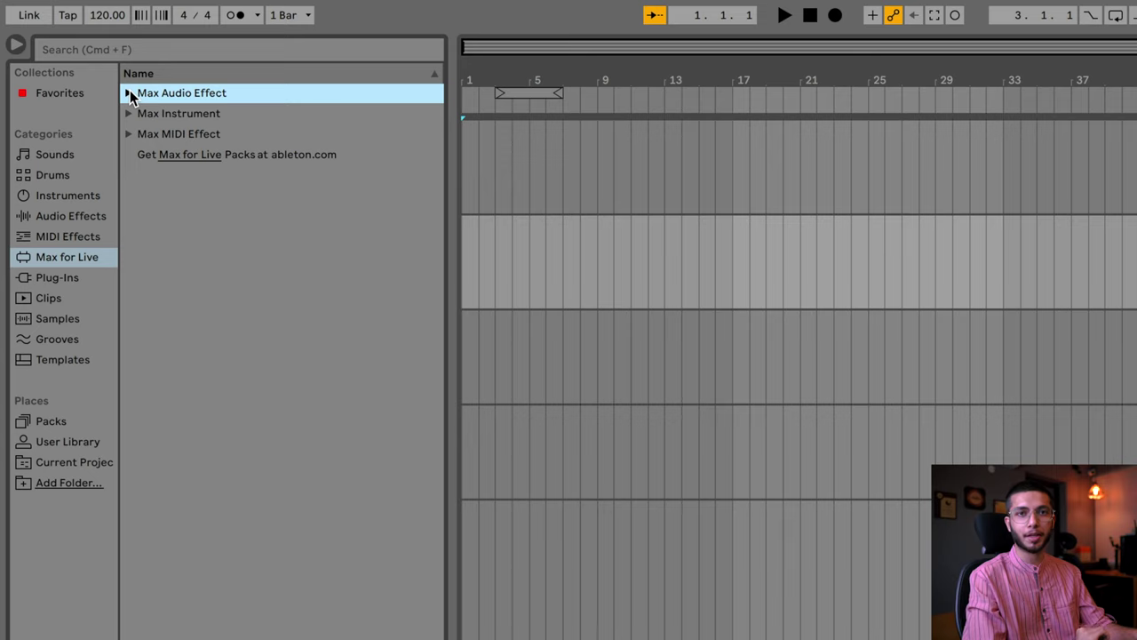
left_click(67, 275)
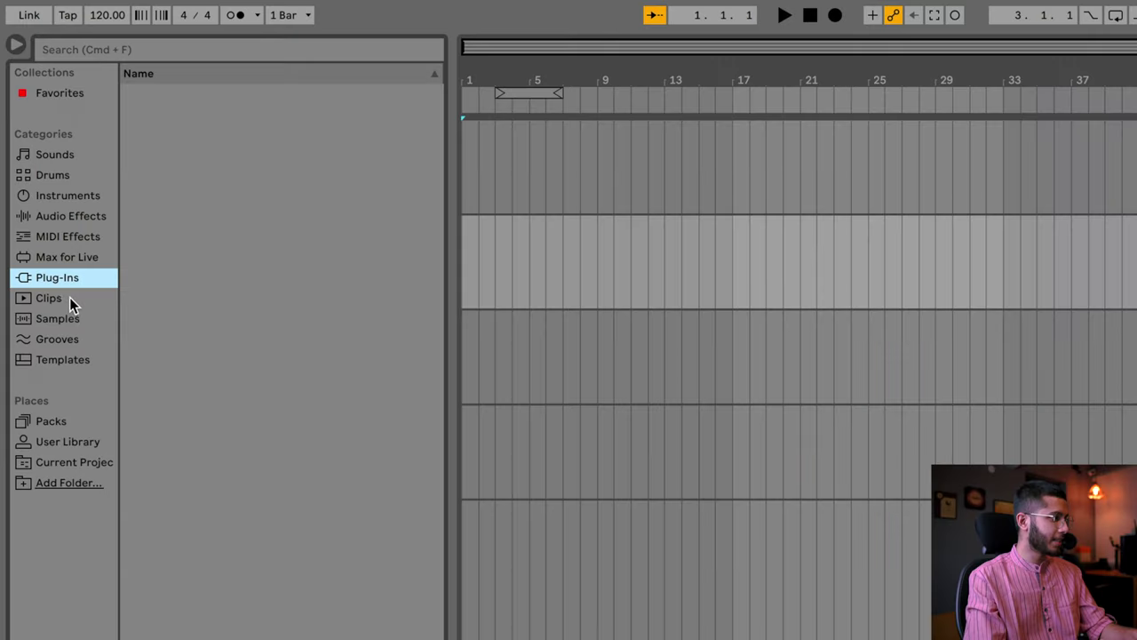
Audition drum and chord clips in the Clips category, including Backbeat Support 130 bpm, Break Chill 64 bpm and Chord C Diminished7 Melodic Arp
left_click(69, 298)
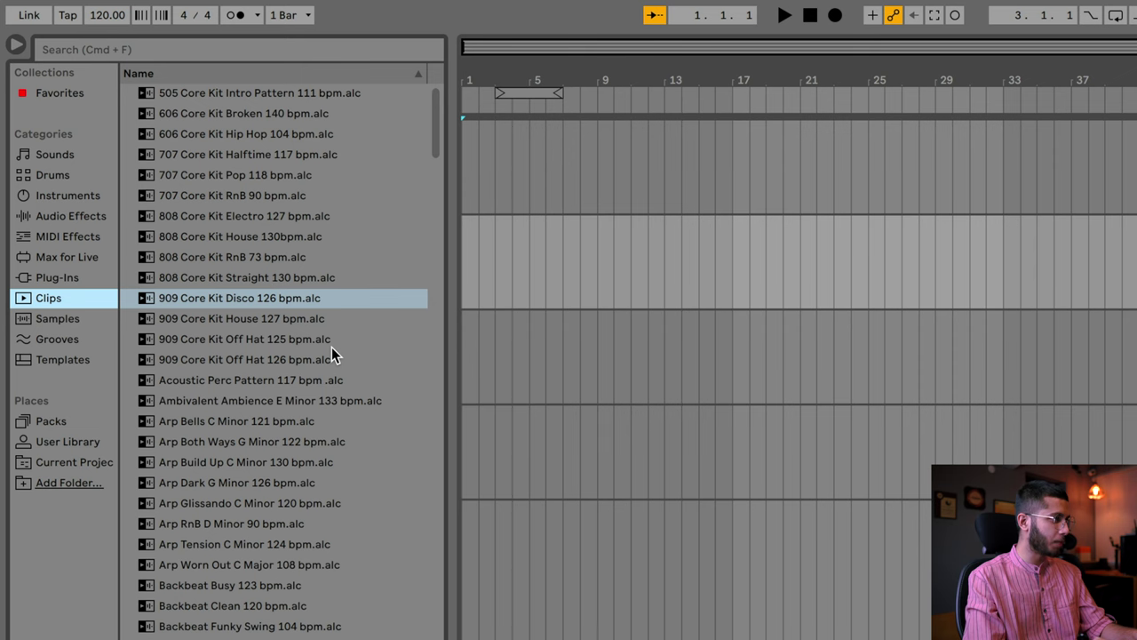
scroll(331, 348, "down", 5)
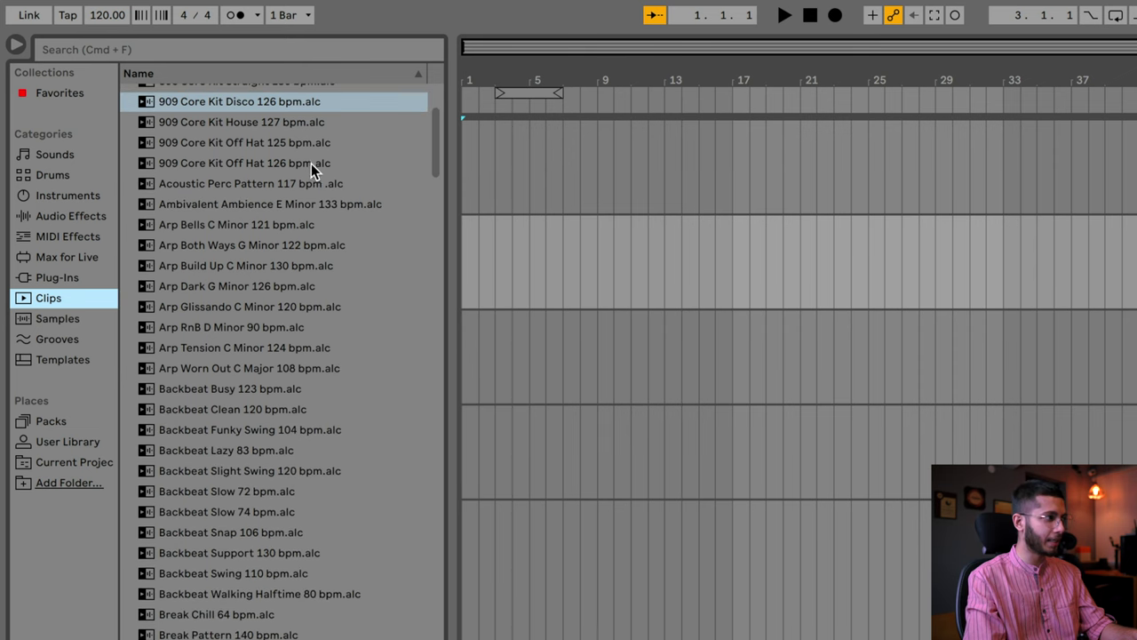
scroll(350, 166, "down", 3)
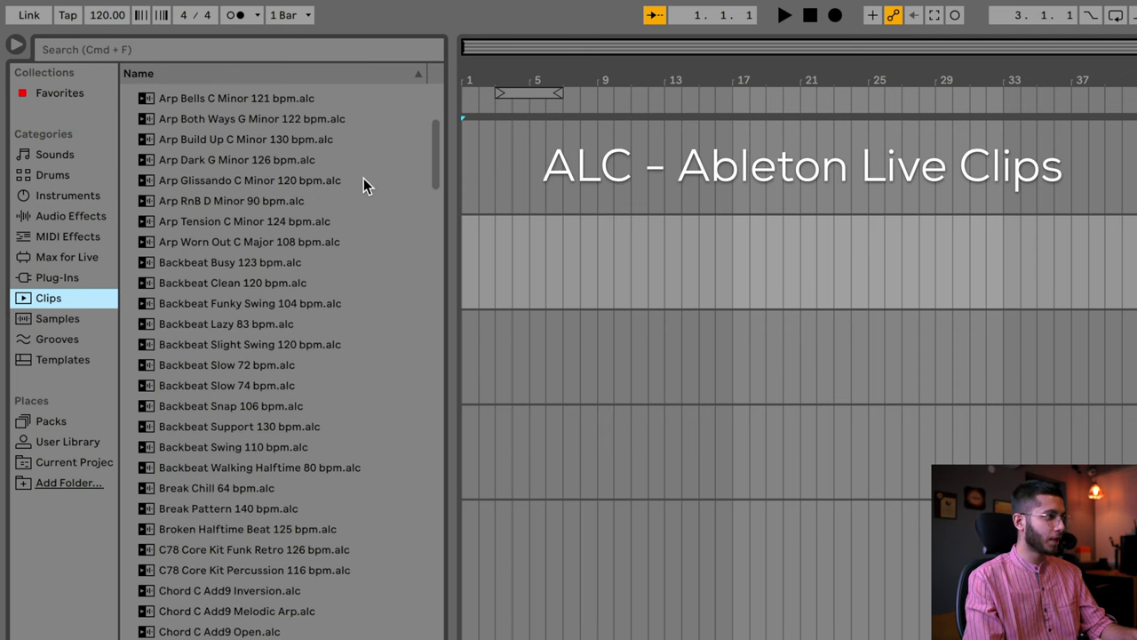
scroll(364, 182, "down", 6)
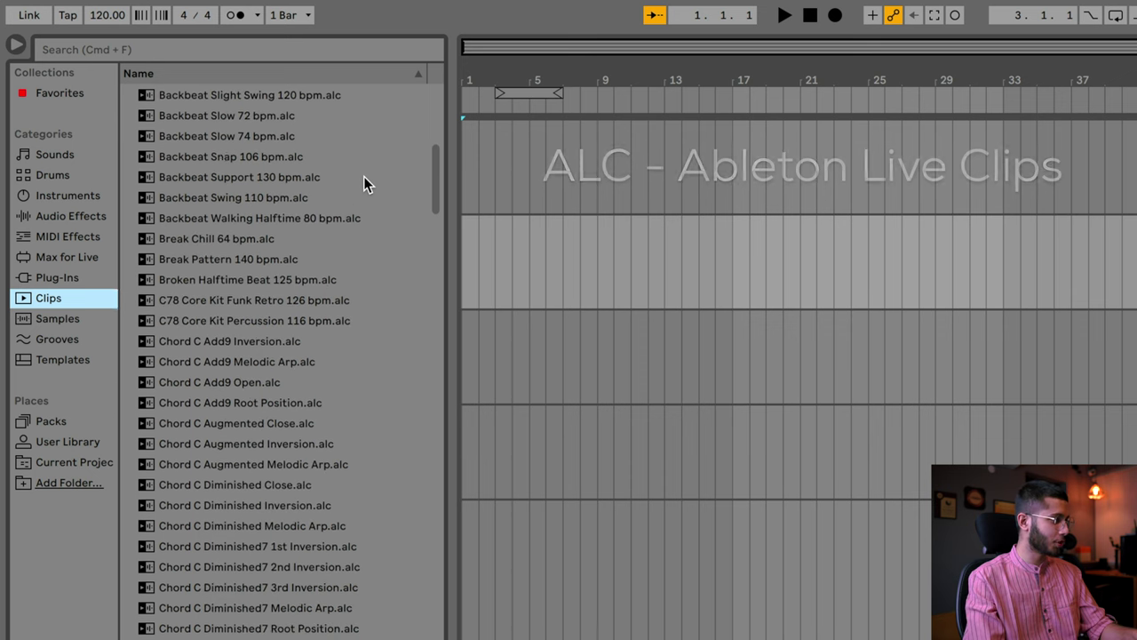
left_click(303, 184)
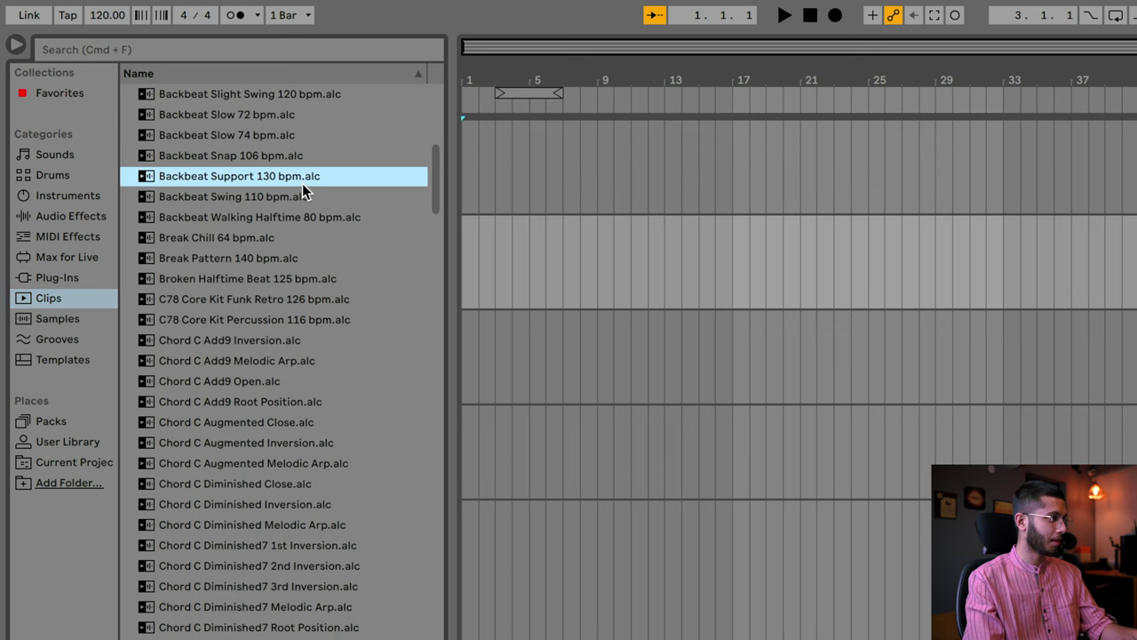
left_click(303, 238)
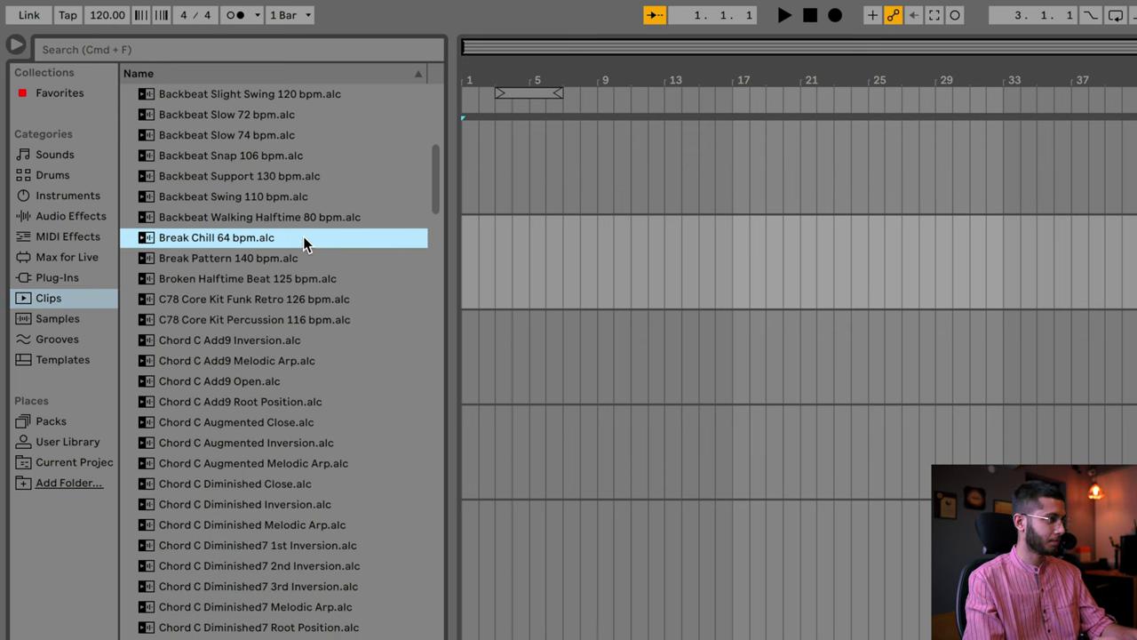
left_click(304, 524)
scroll(304, 520, "down", 5)
left_click(298, 380)
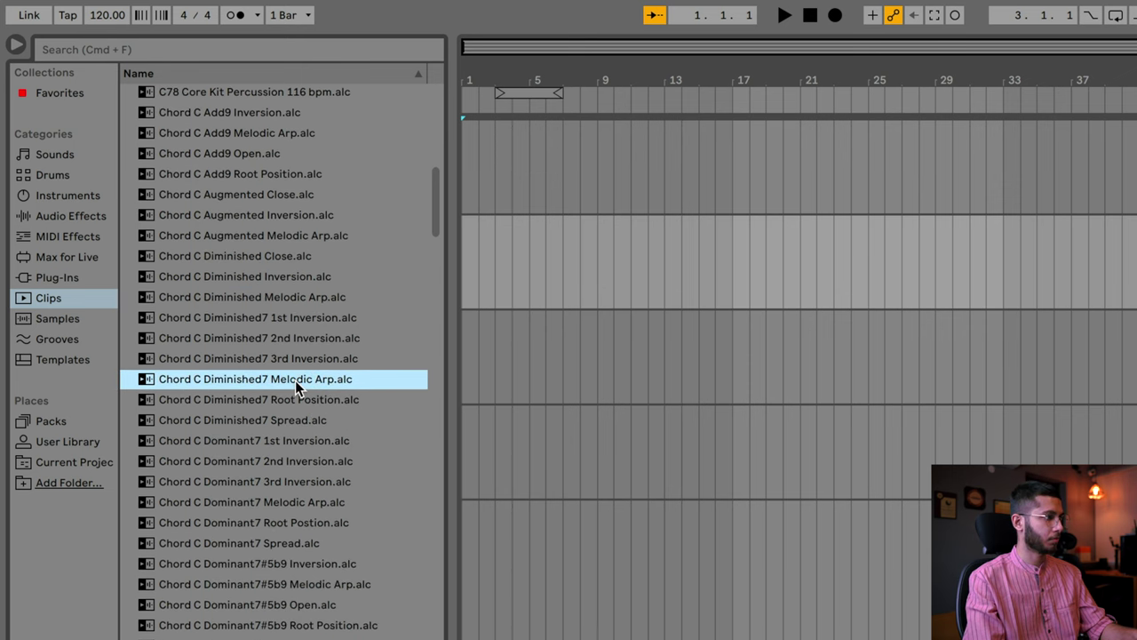
left_click(311, 542)
scroll(311, 538, "down", 5)
left_click(289, 409)
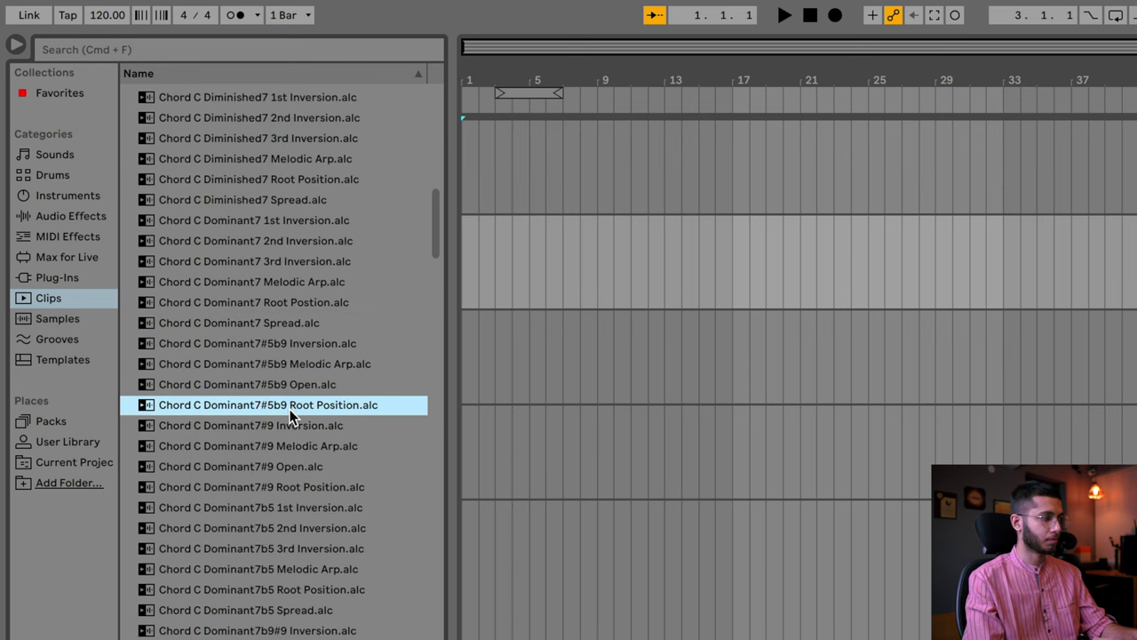
left_click(306, 504)
scroll(306, 504, "down", 5)
left_click(306, 503)
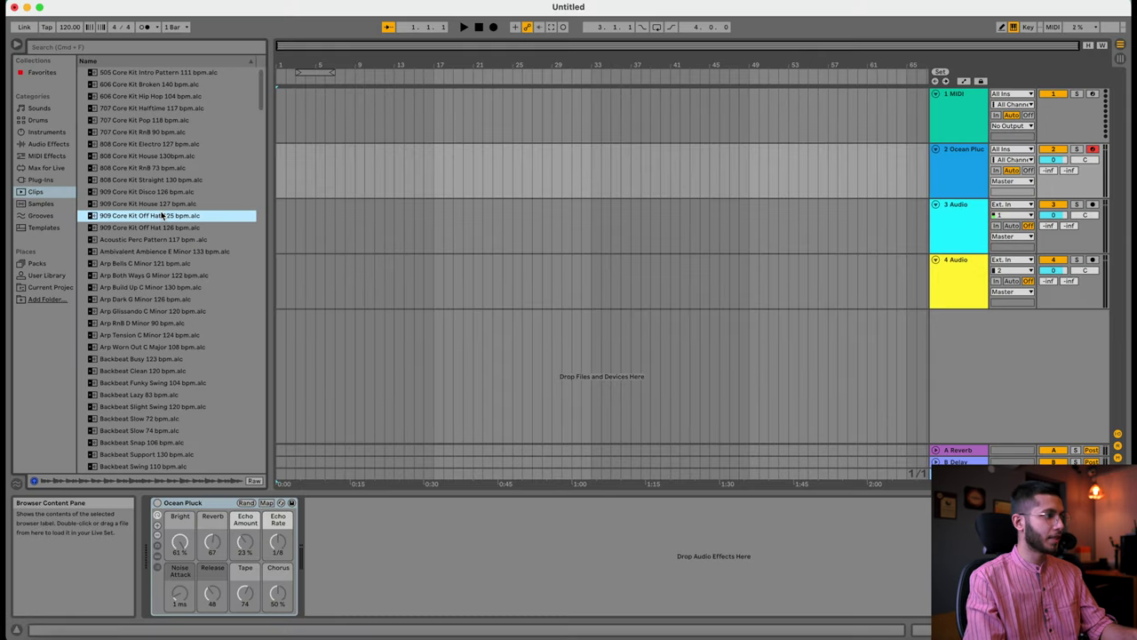
Place the 909 Core Kit Off Hat 125 bpm.alc clip at bar 1 of the second track and play it
left_click_drag(578, 163, 309, 146)
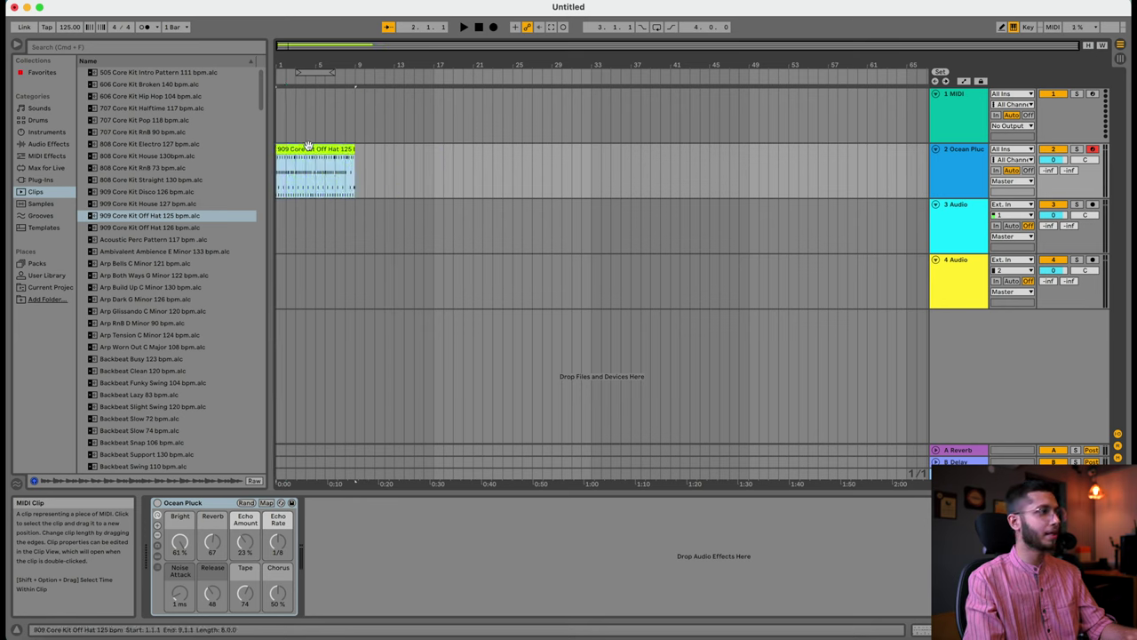
left_click(303, 84)
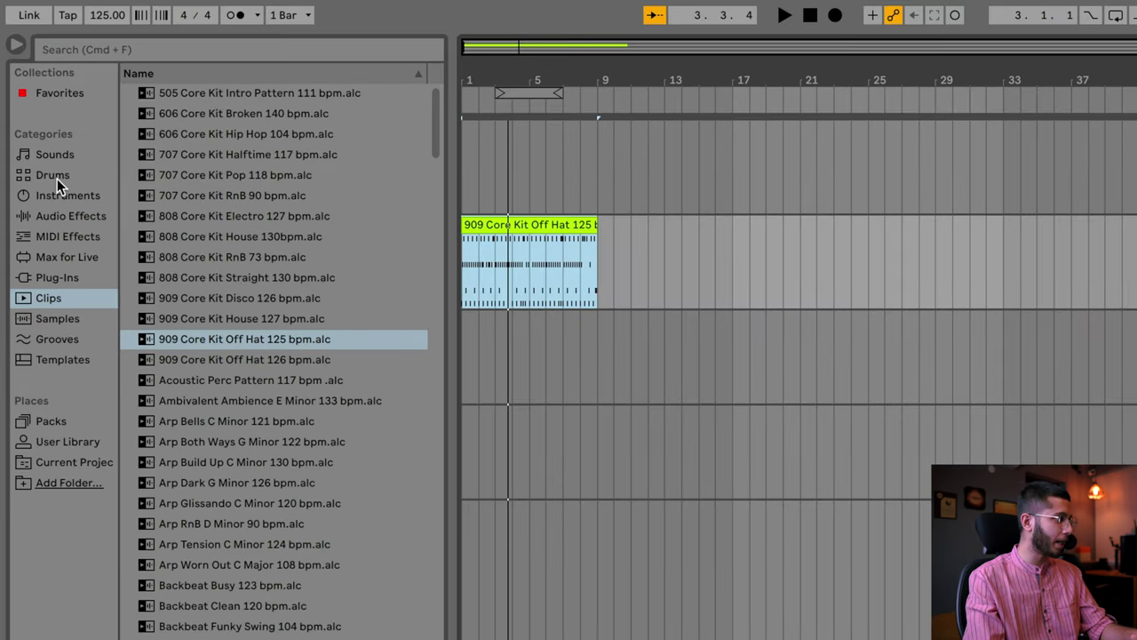
Audition kits from the Drums category, load Corvaire Kit.adg onto the second track in place of Ocean Pluck, and play the clip
left_click(56, 177)
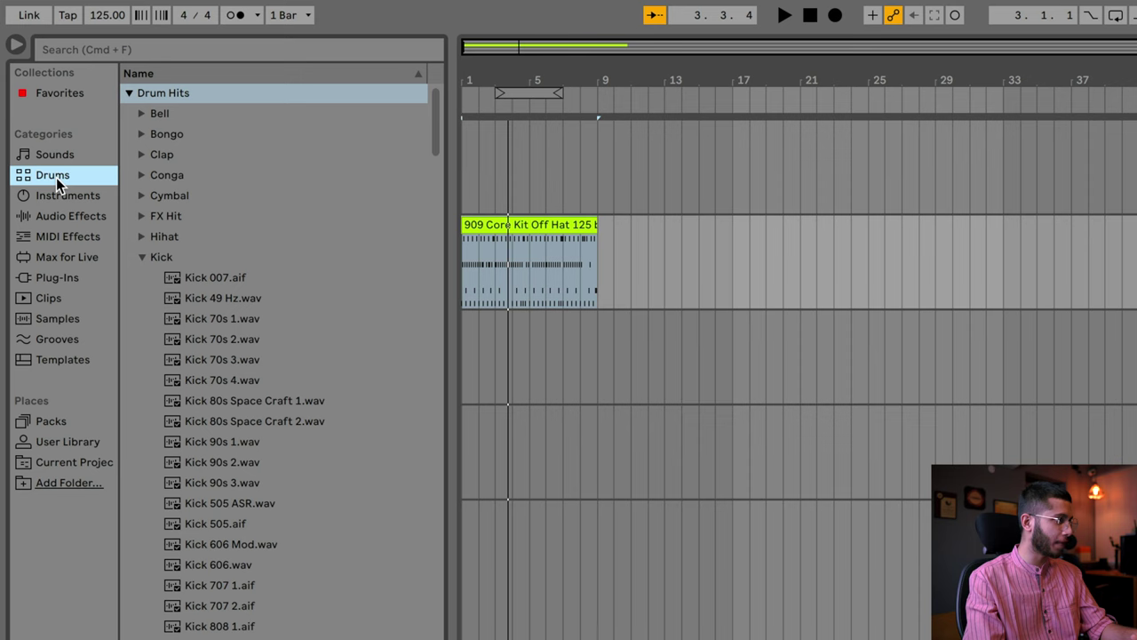
left_click(129, 93)
scroll(192, 223, "down", 2)
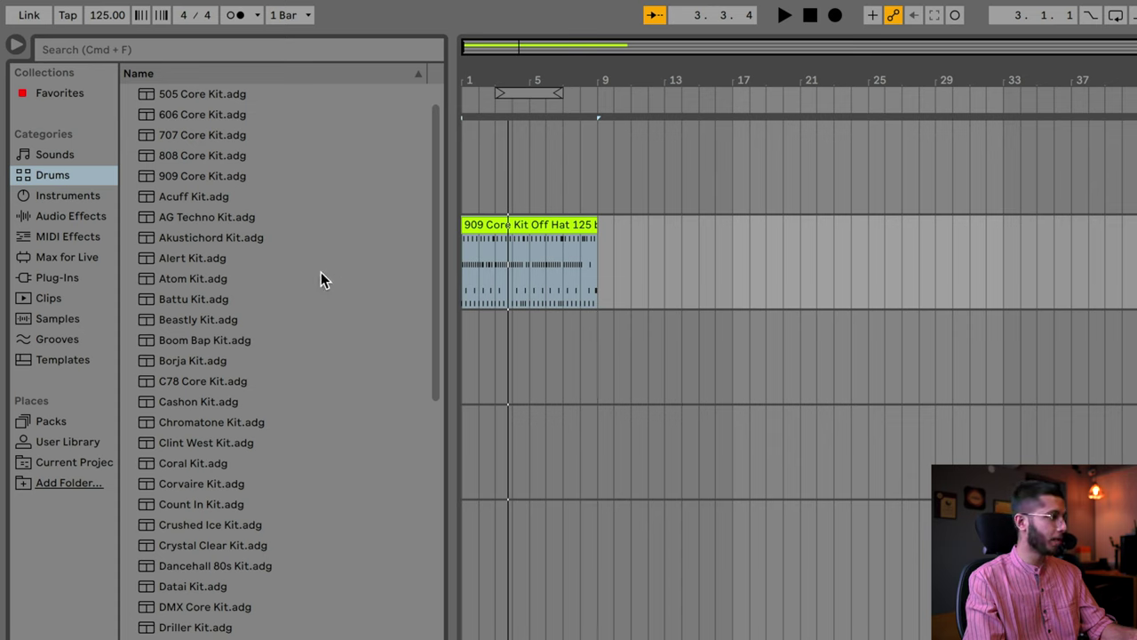
left_click(229, 300)
left_click(213, 316)
left_click(231, 425)
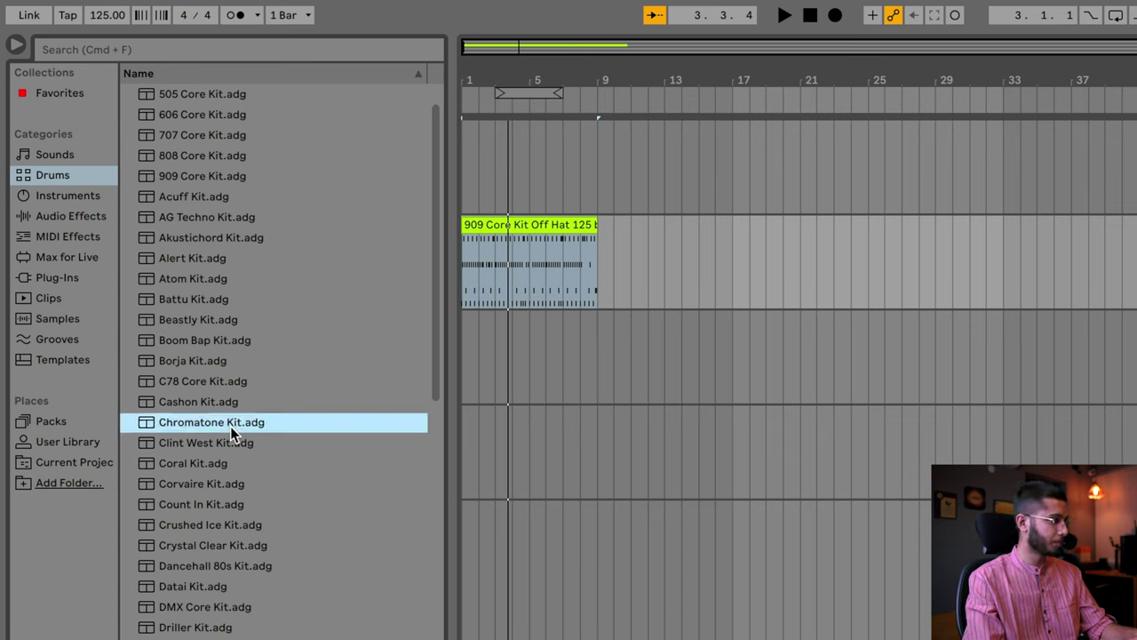
left_click(216, 444)
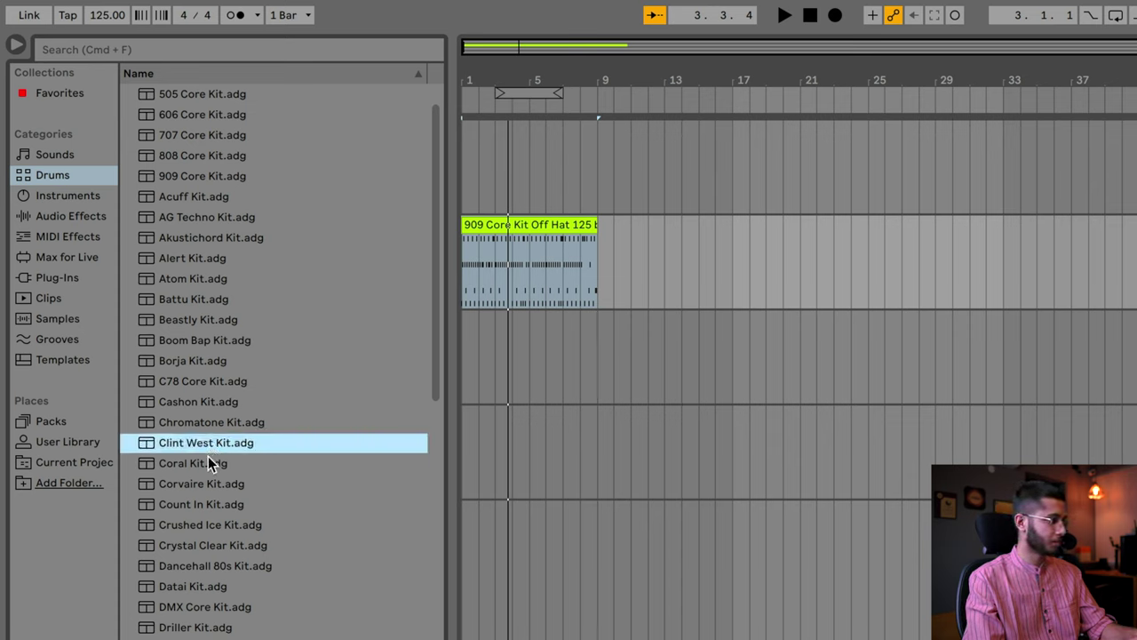
left_click(207, 482)
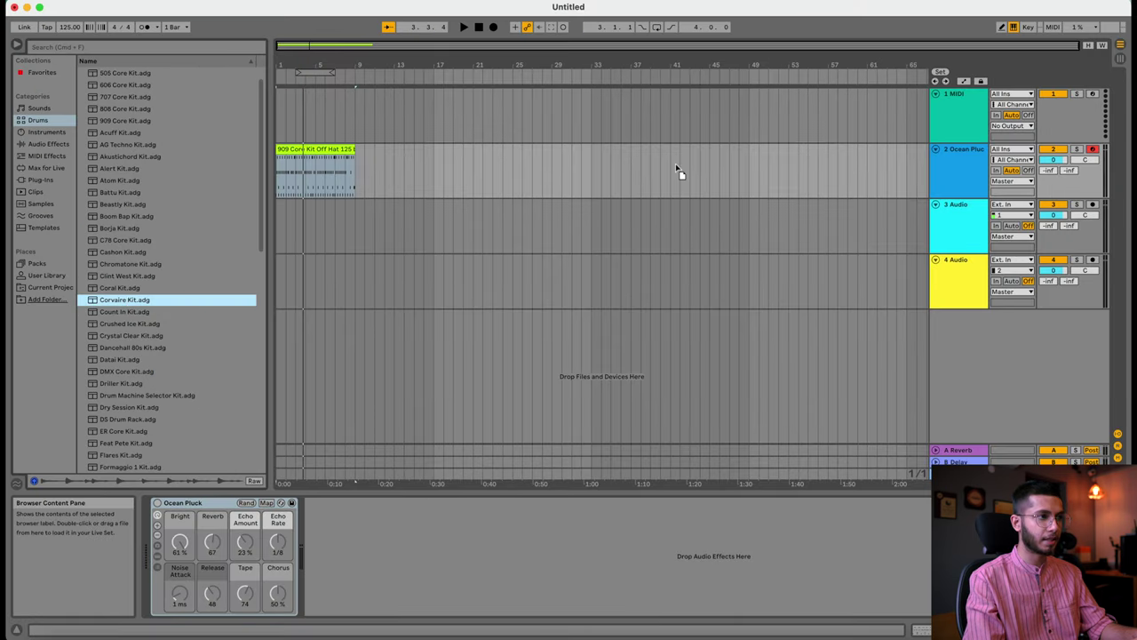
key("Return")
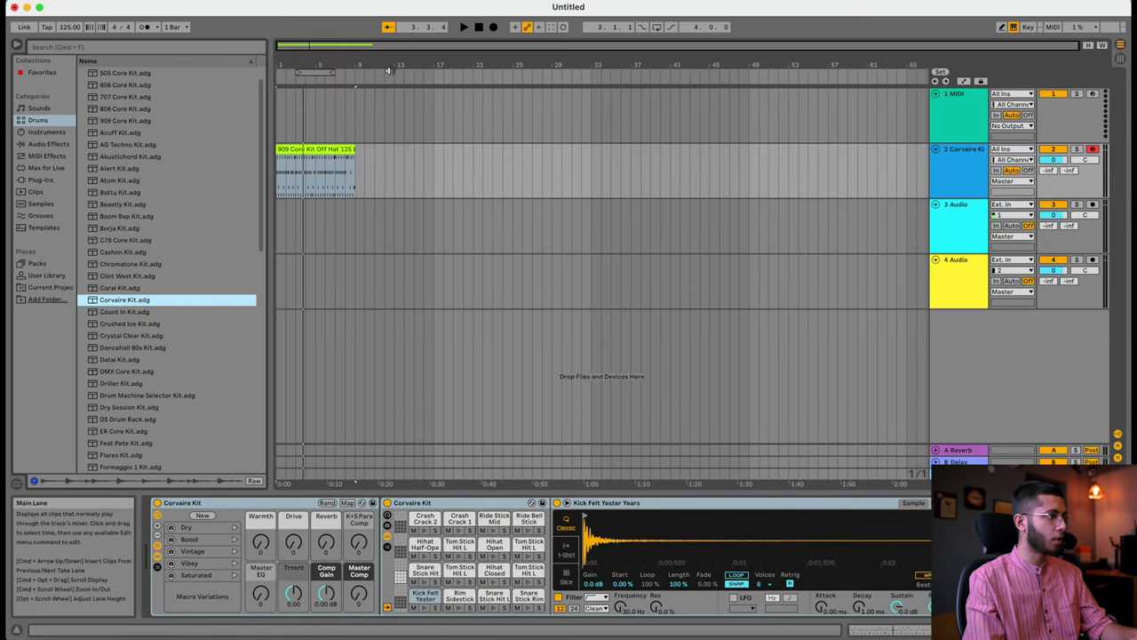
left_click(280, 70)
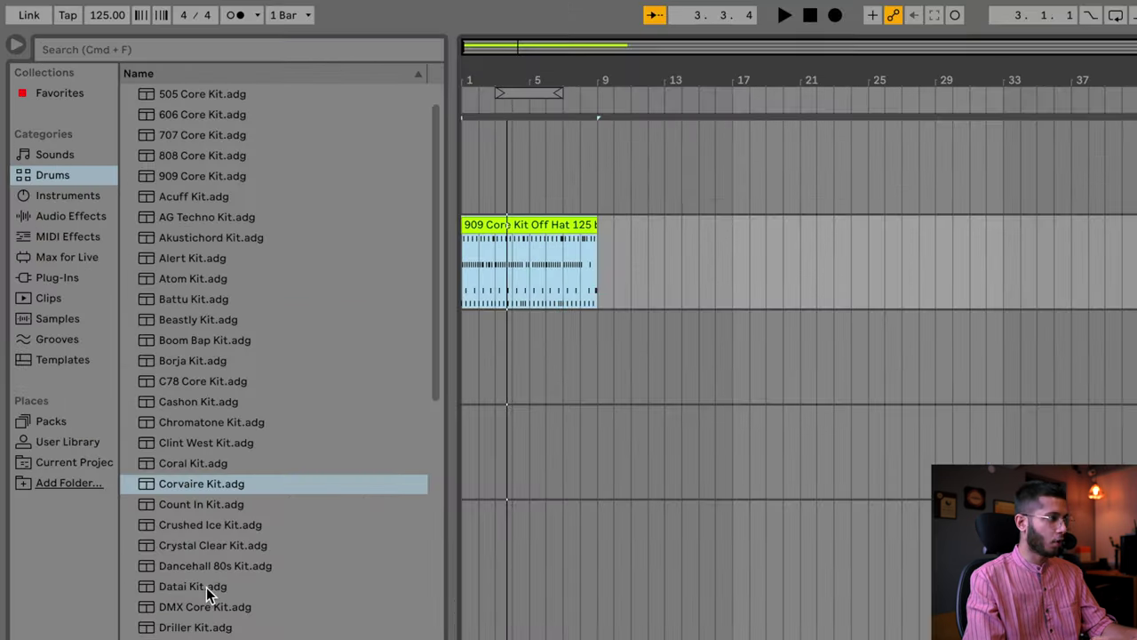
Load Dancehall 80s Kit.adg onto the second track in place of the Corvaire Kit and play the clip through it
left_click(203, 565)
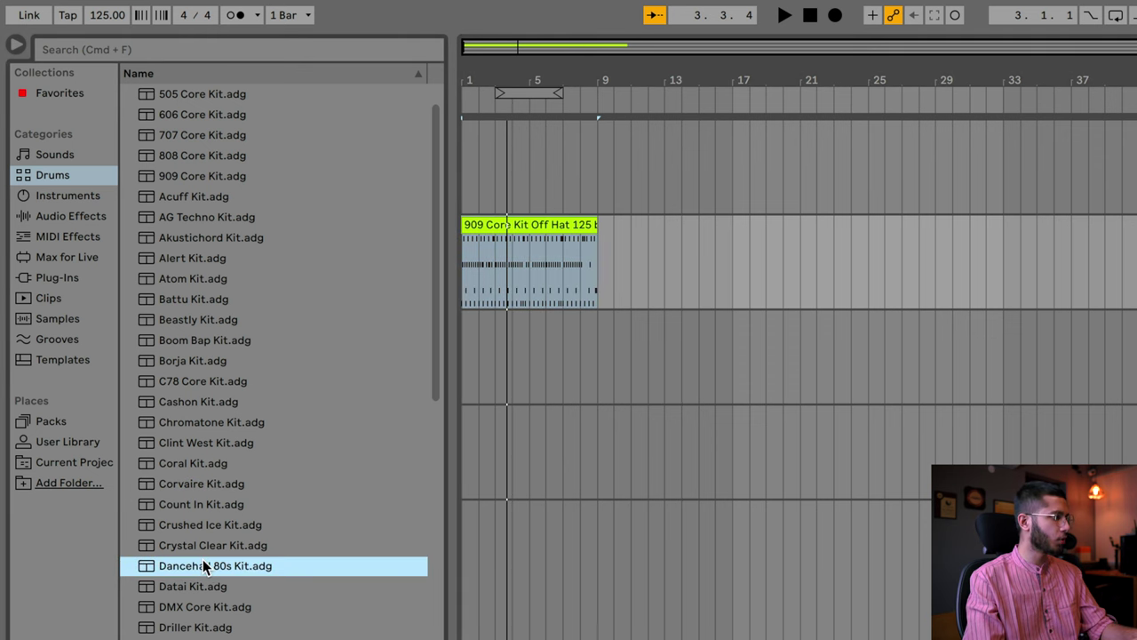
left_click_drag(840, 275, 838, 267)
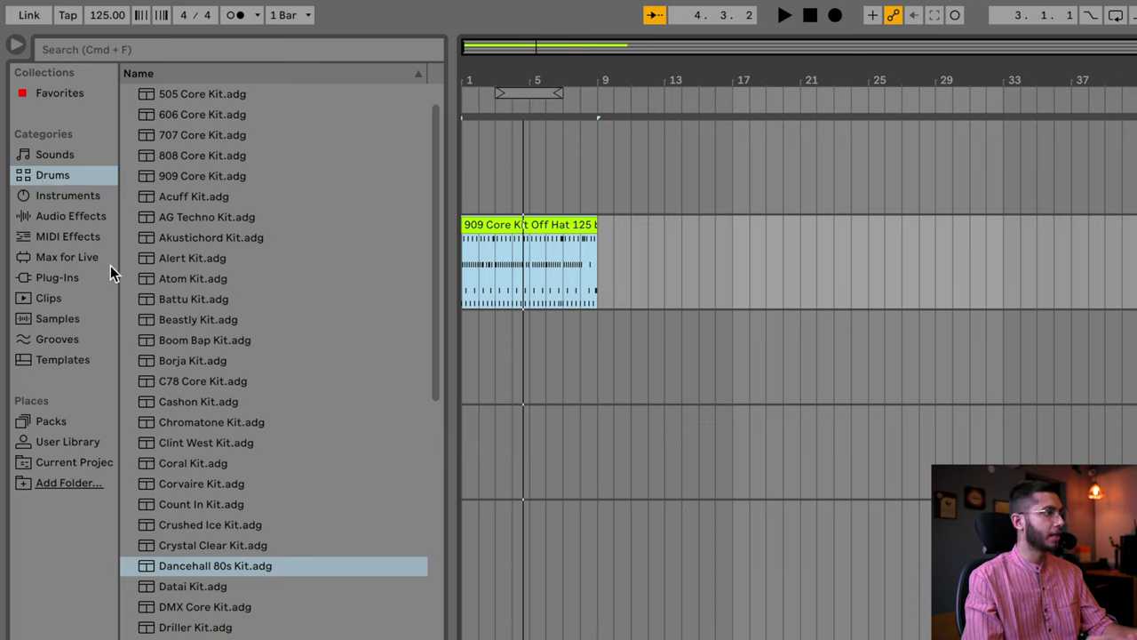
Place Chord C Dominant7b5 1st Inversion.alc from the Clips category at bar 11 of the second track and open its notes
left_click(56, 305)
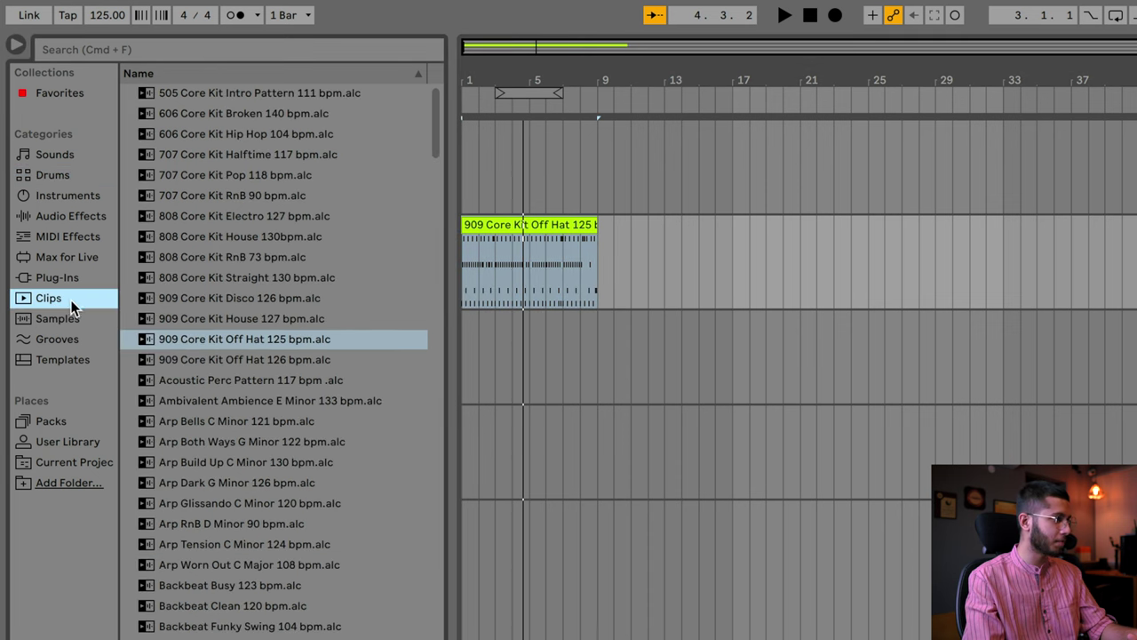
scroll(283, 262, "down", 6)
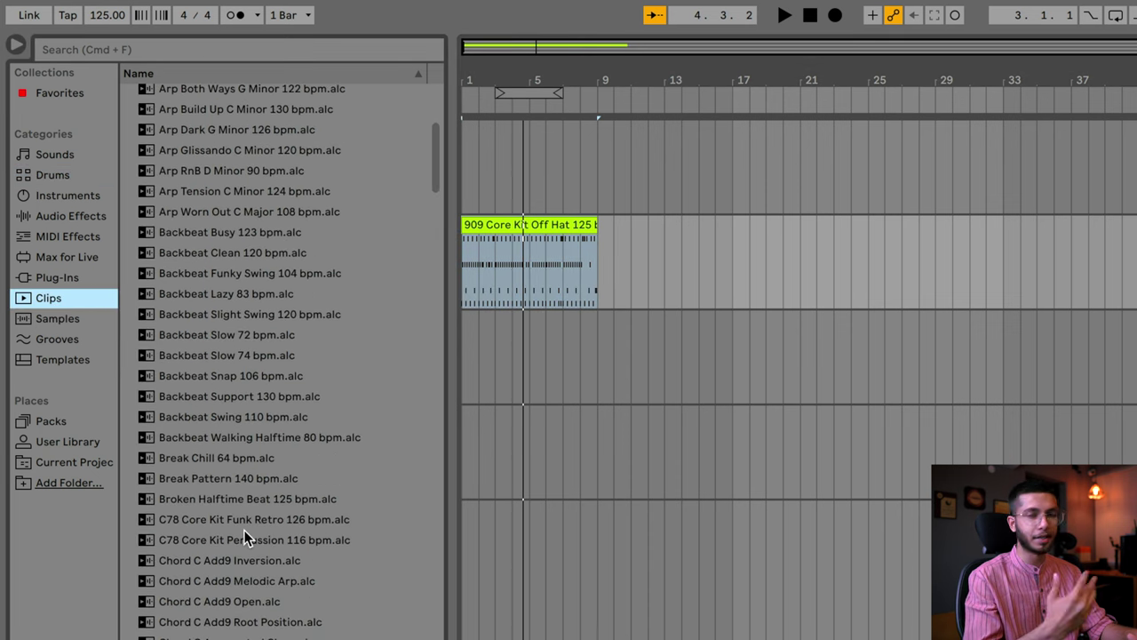
scroll(245, 533, "down", 4)
scroll(247, 536, "down", 3)
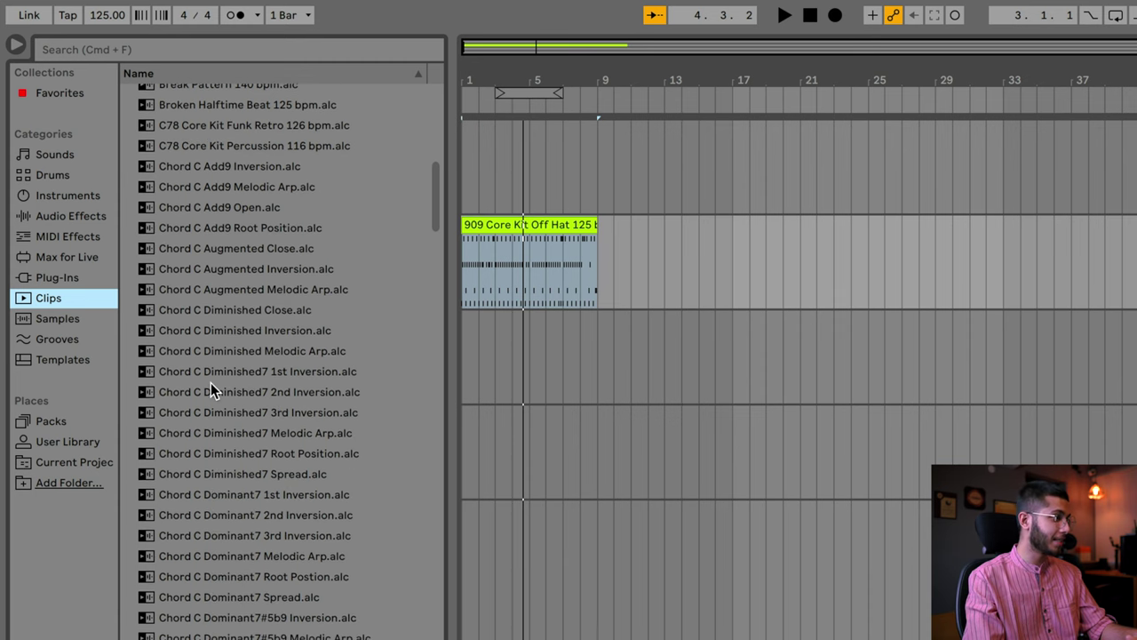
scroll(270, 551, "down", 5)
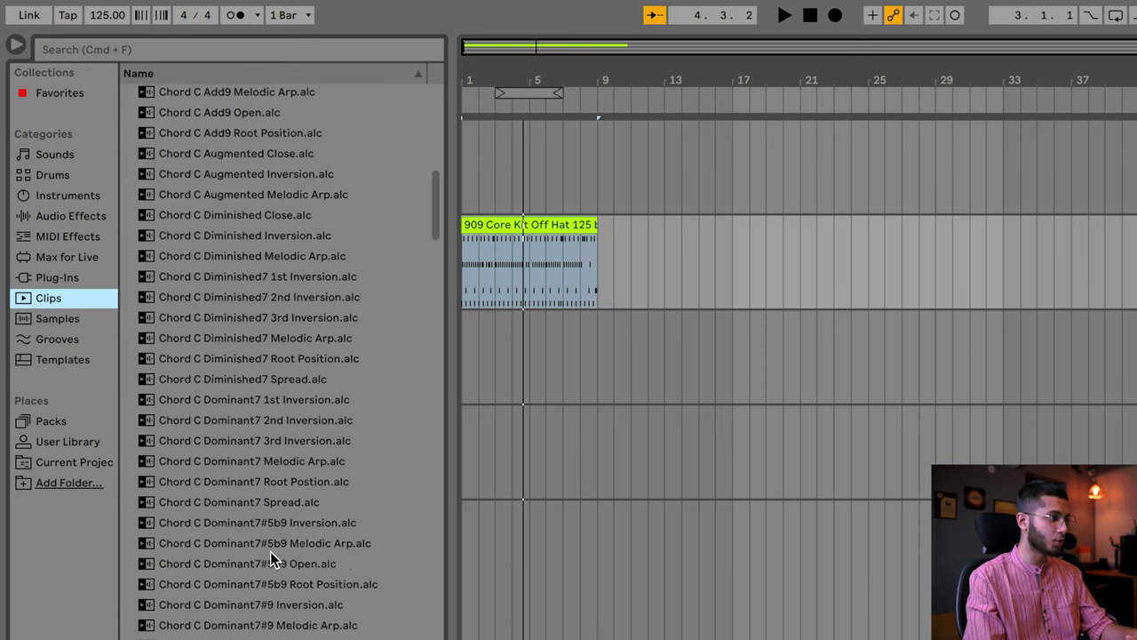
left_click(247, 502)
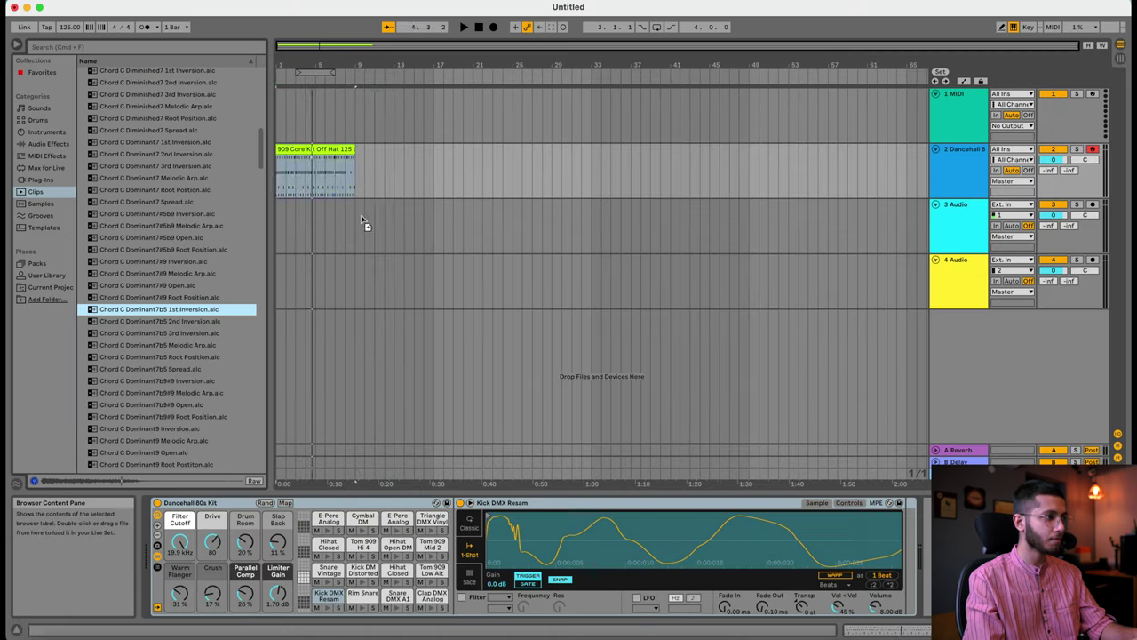
left_click_drag(364, 224, 375, 187)
left_click(378, 184)
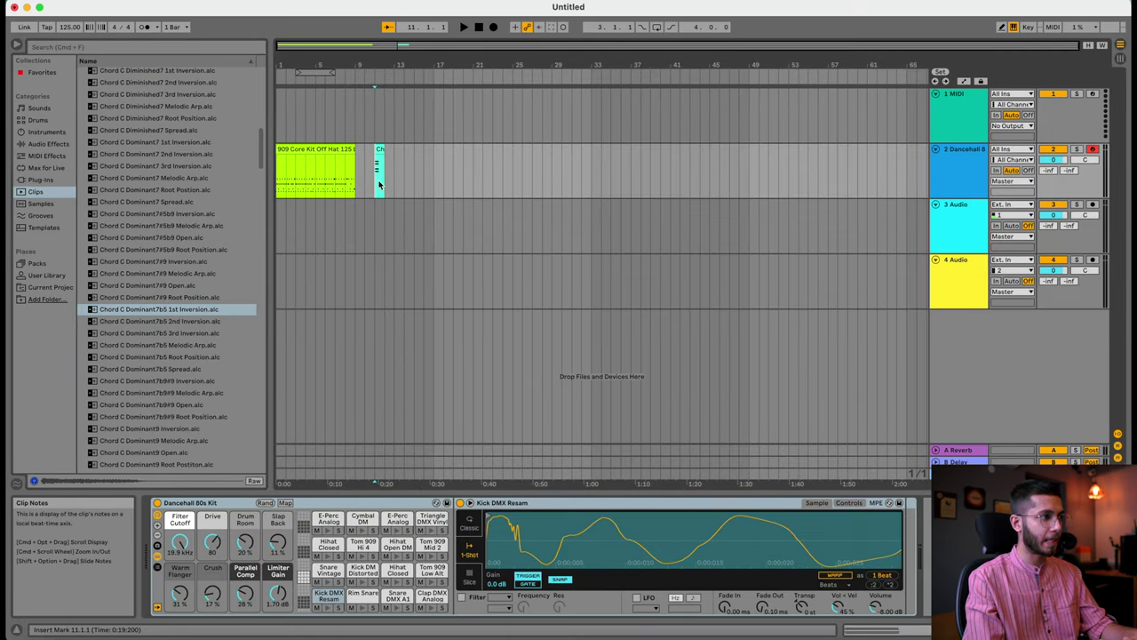
double_click(378, 184)
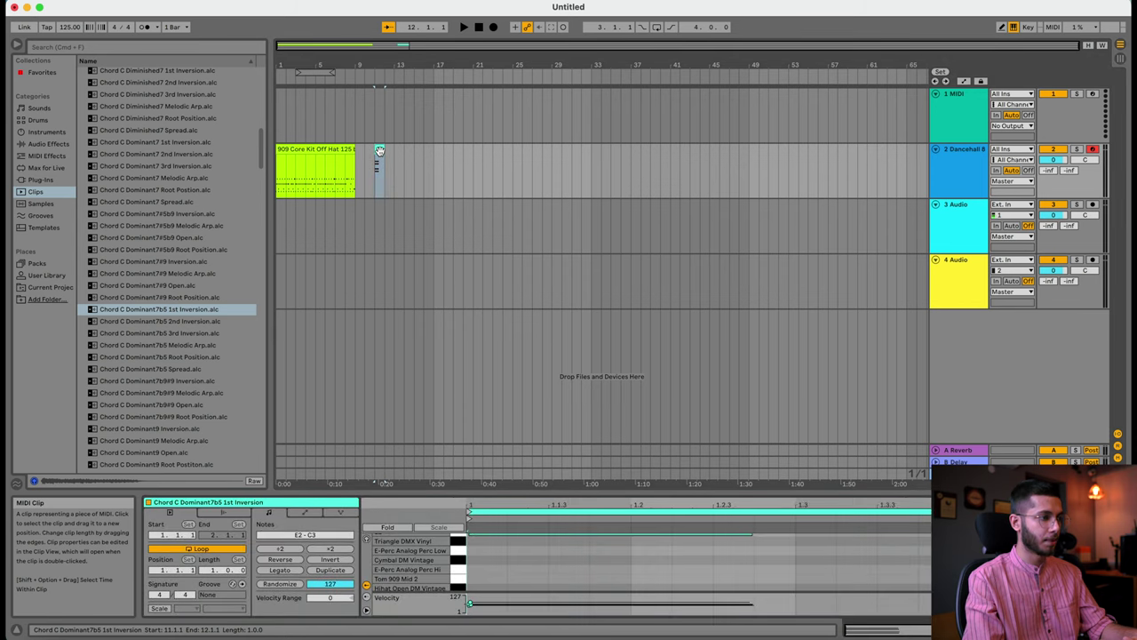
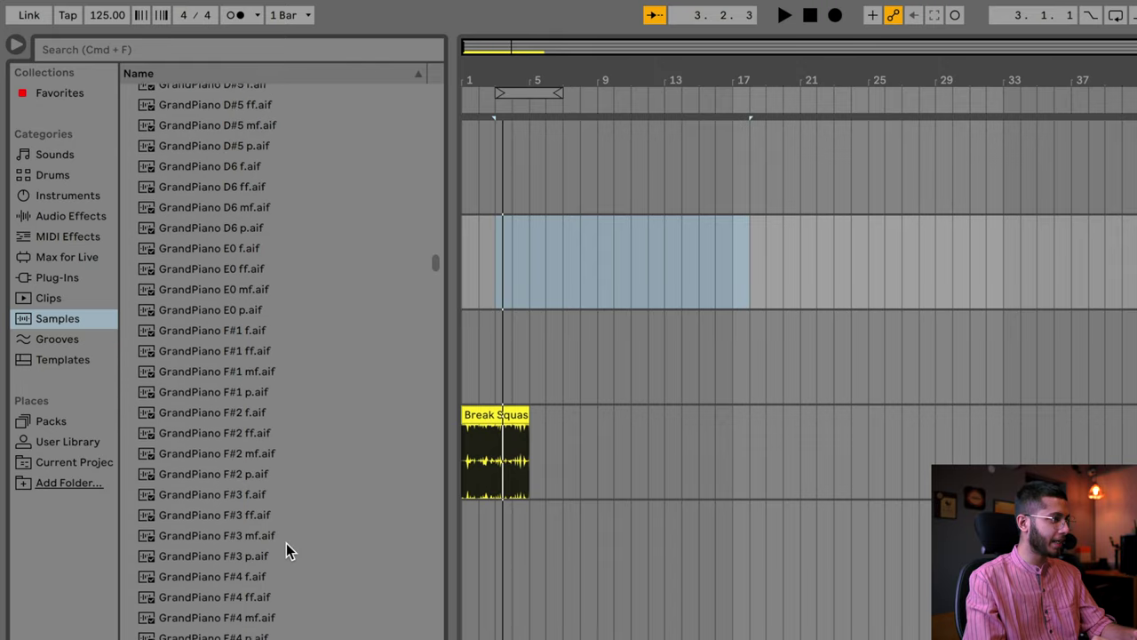
Audition kick drum samples in the Samples category, including Kick Vinyl SP 9.wav
scroll(286, 543, "down", 20)
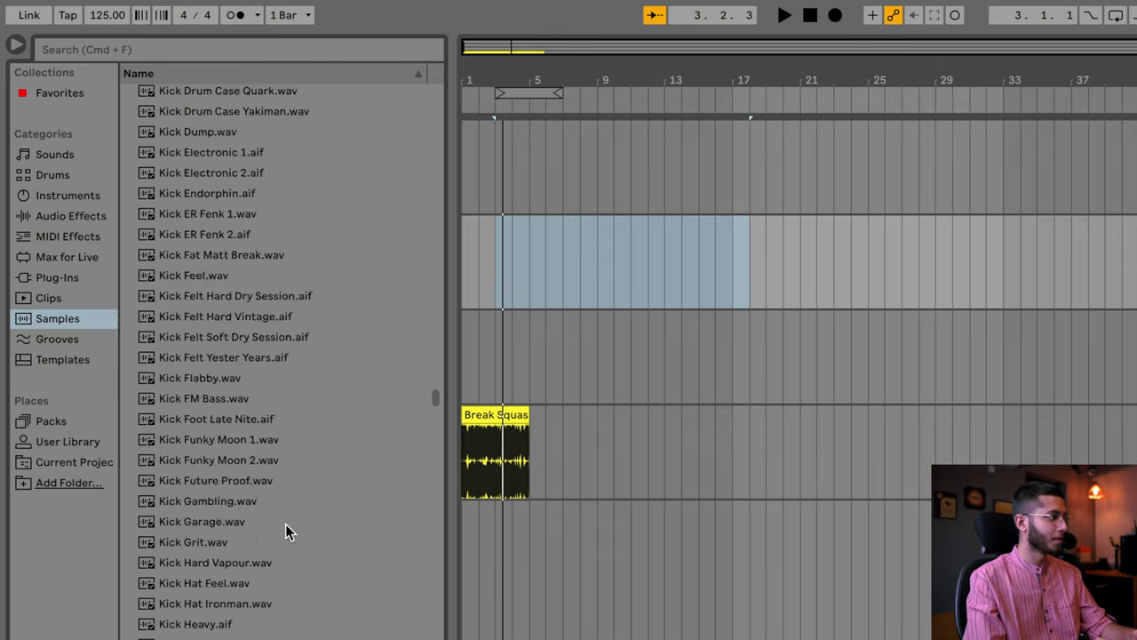
left_click(254, 459)
left_click(238, 563)
scroll(241, 536, "down", 15)
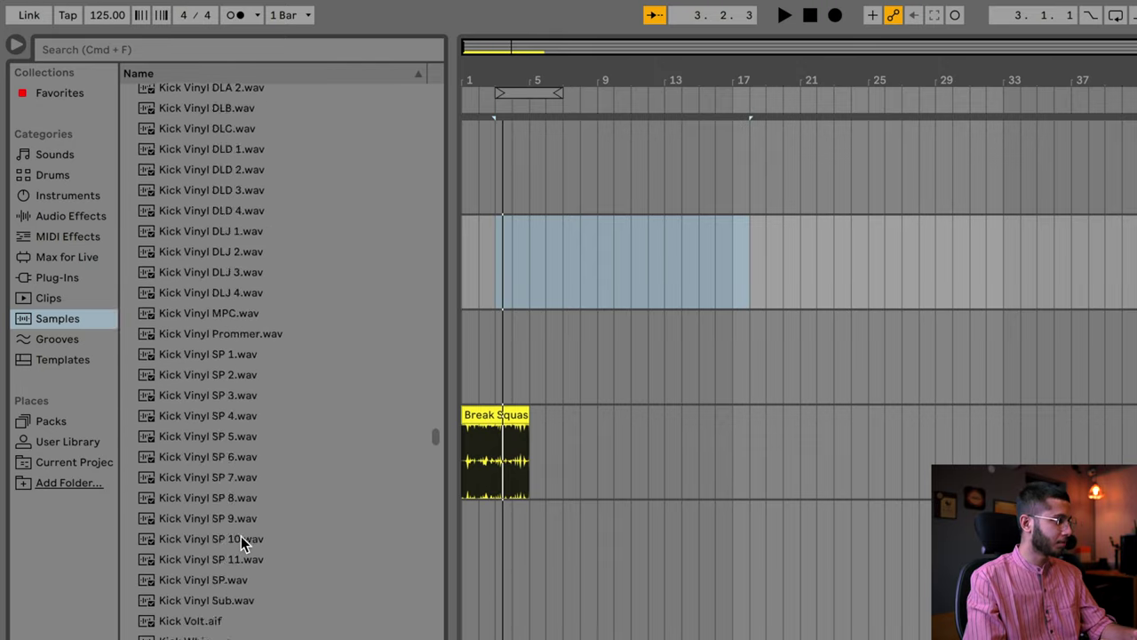
left_click(285, 172)
left_click(276, 255)
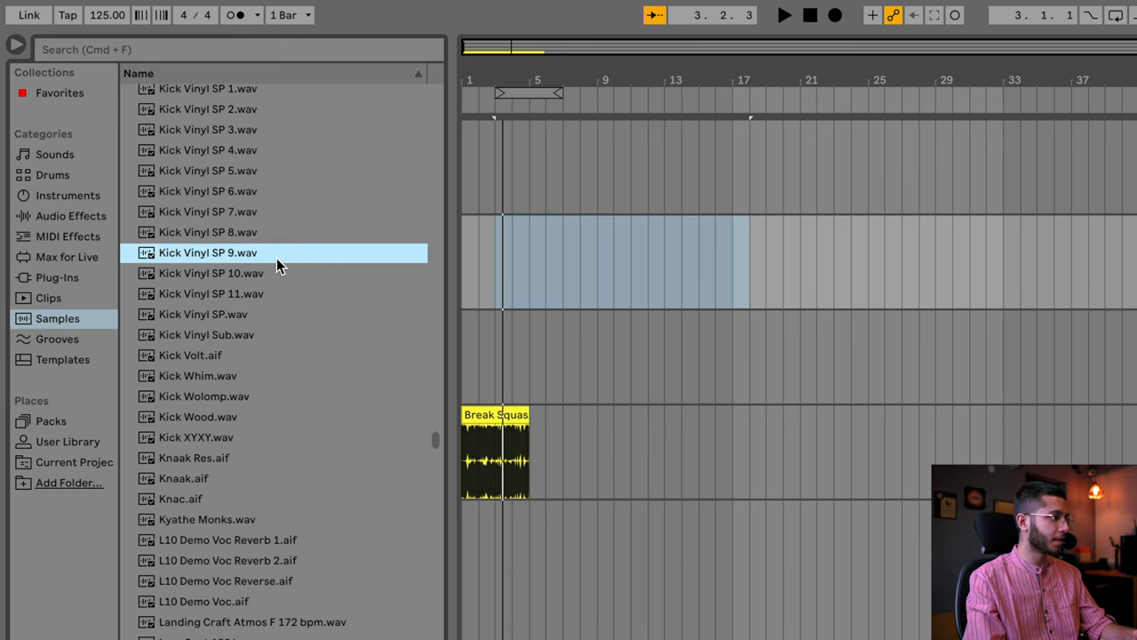
left_click(277, 396)
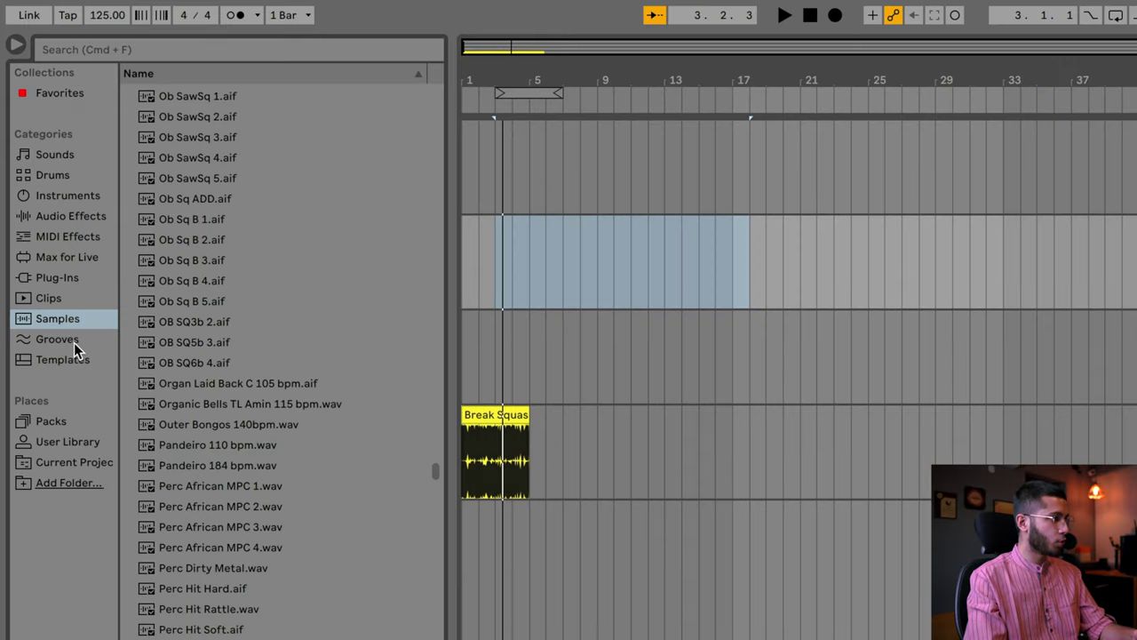
Browse the Grooves category and audition grooves such as Charanga Shaker 16ths 106 bpm and Hip Hop Push Pull 16ths 80 bpm
left_click(74, 347)
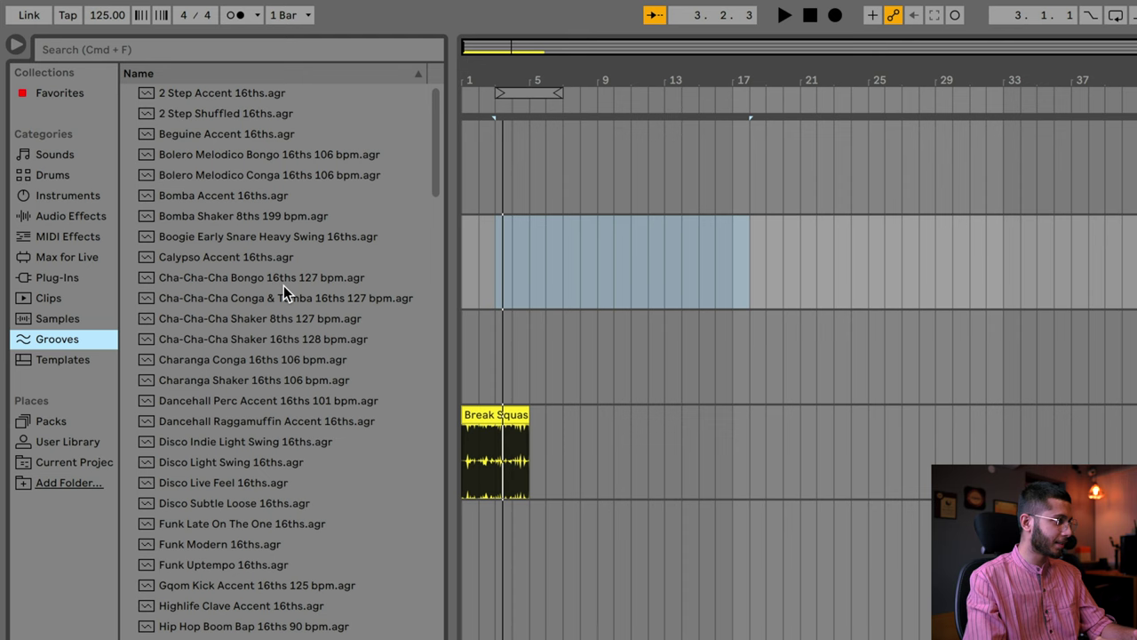
scroll(284, 286, "down", 3)
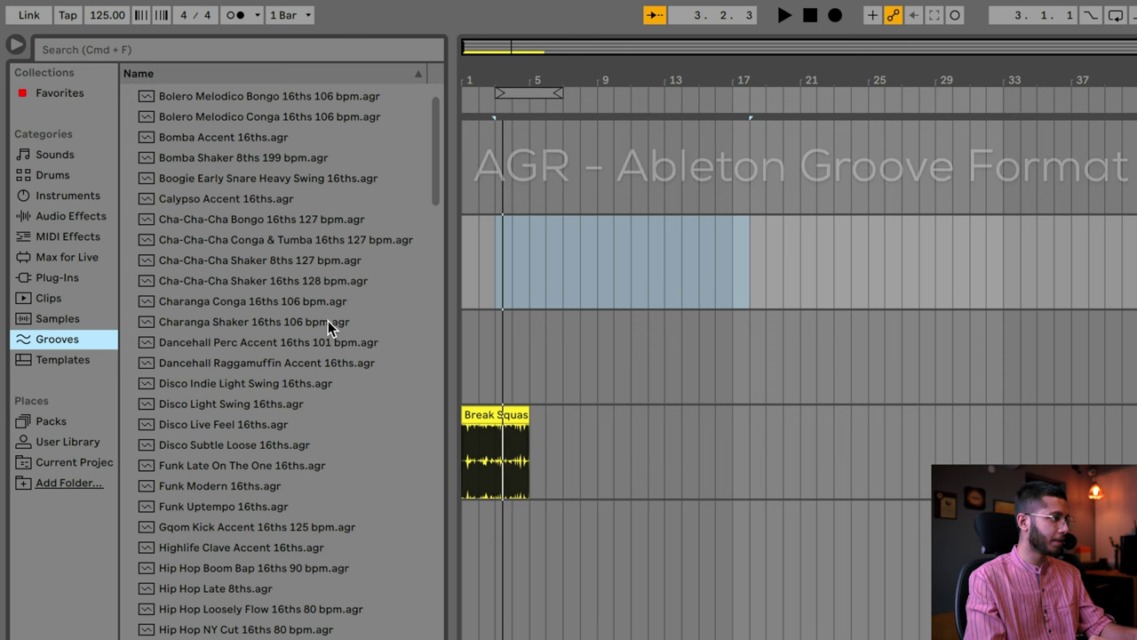
scroll(327, 321, "down", 3)
scroll(328, 321, "up", 3)
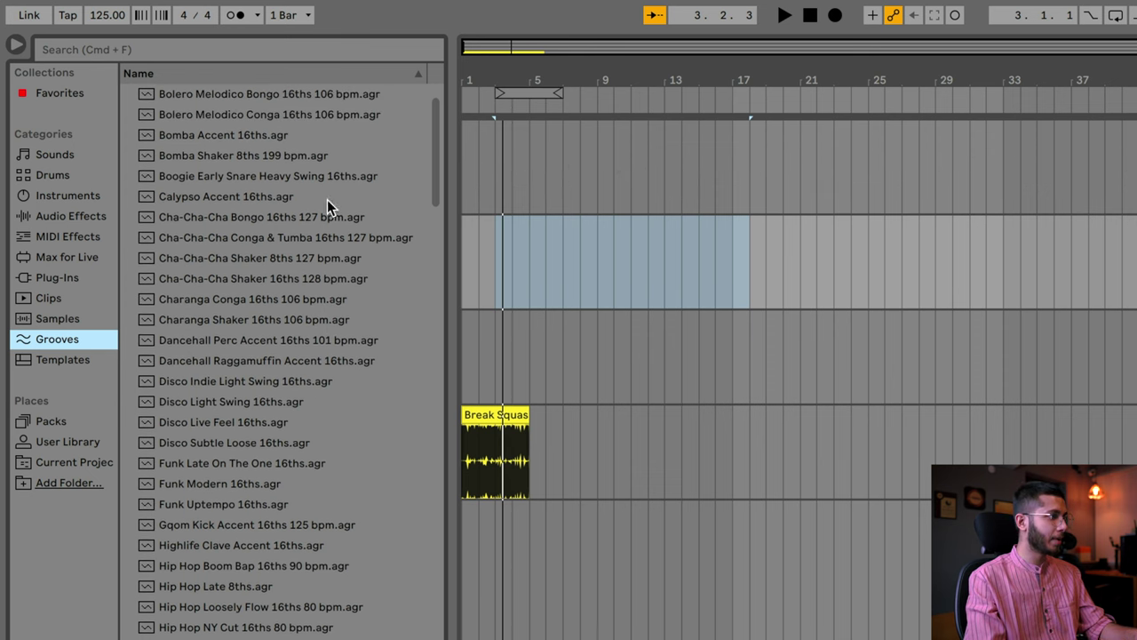
left_click(266, 258)
left_click(266, 319)
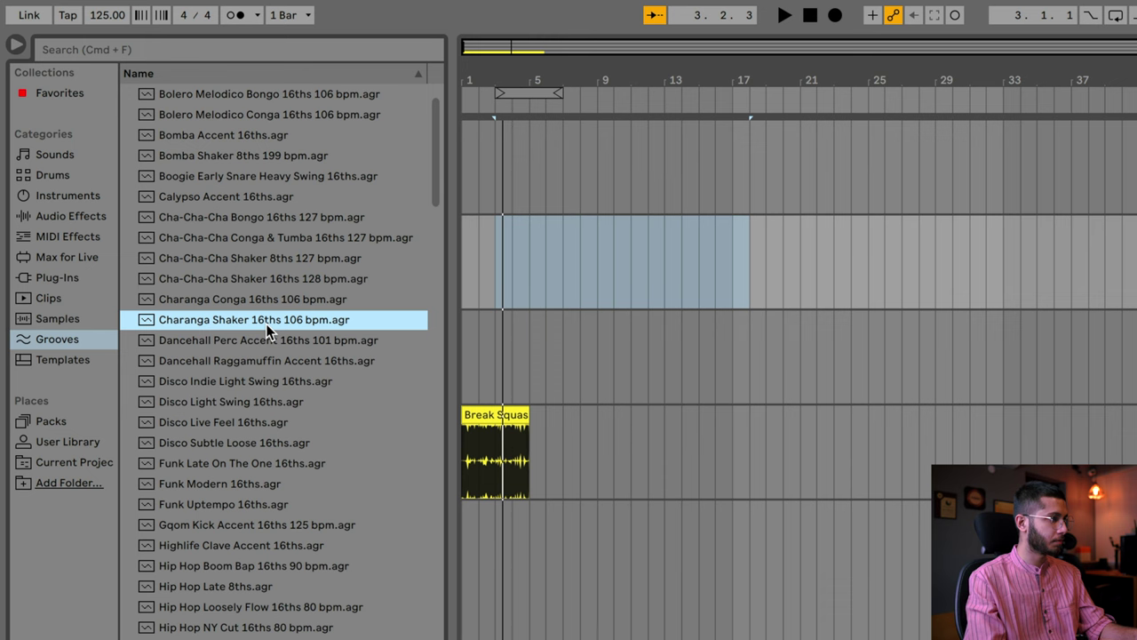
left_click(296, 524)
left_click(296, 639)
scroll(296, 622, "down", 10)
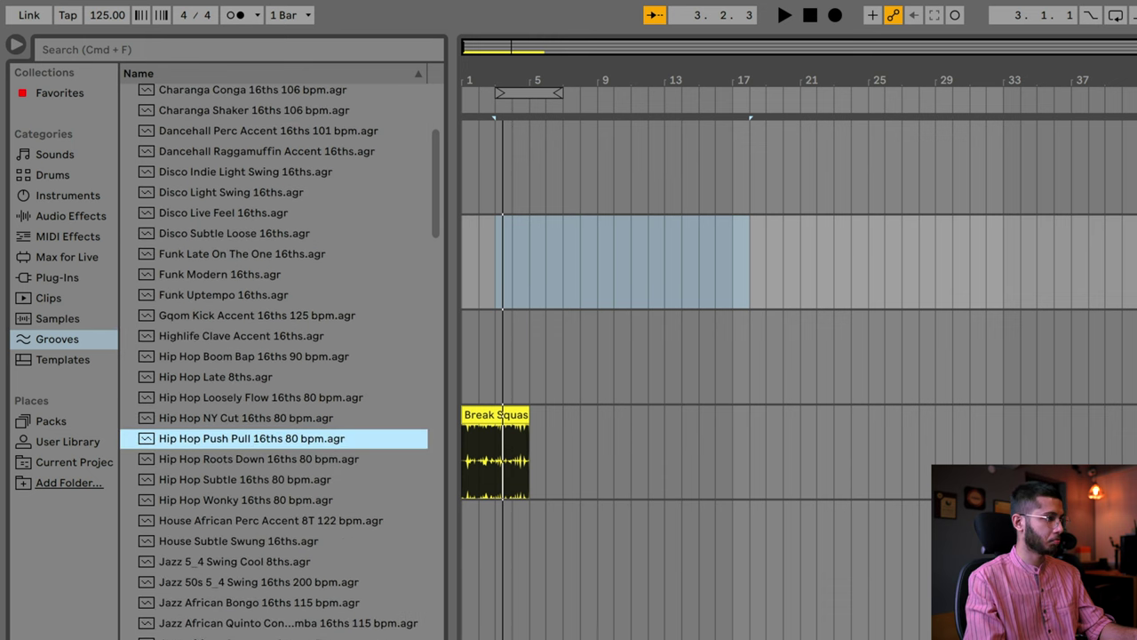
left_click(277, 582)
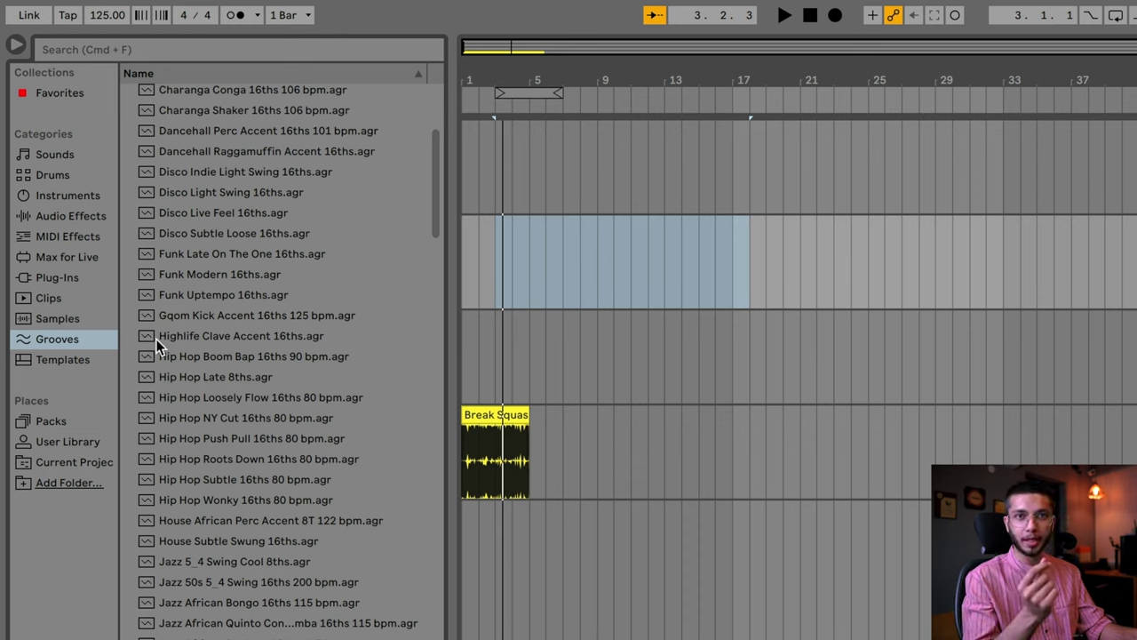
Place the Jazz Swing Tight Cool 8ths groove at bar 1 of the second track and delete the fourth track's audio clip
left_click_drag(223, 582, 462, 244)
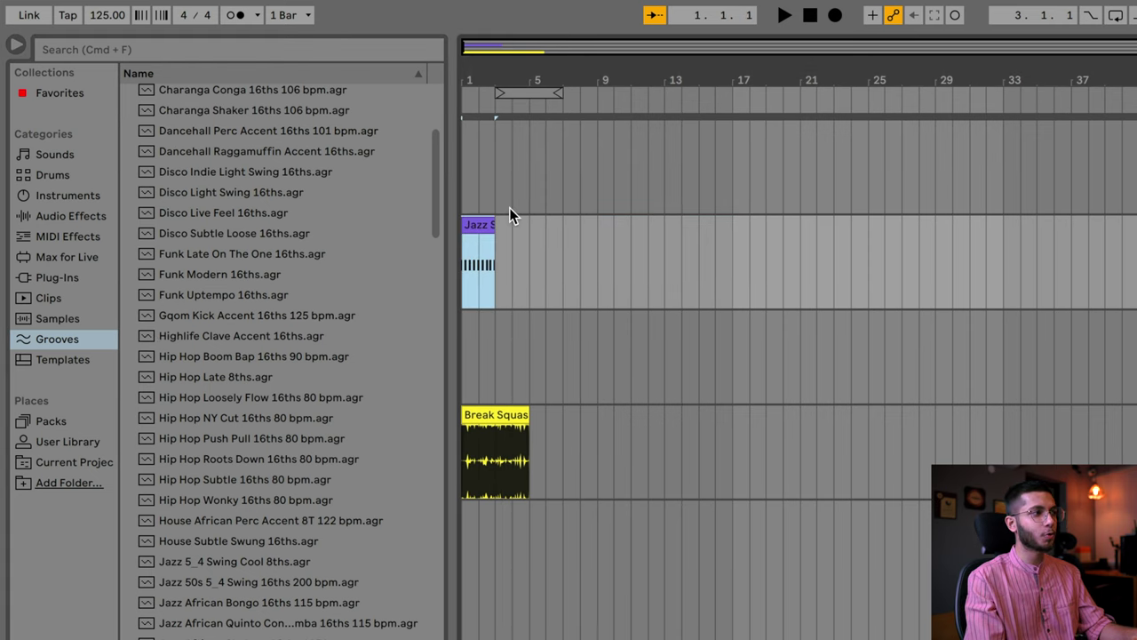
left_click(488, 431)
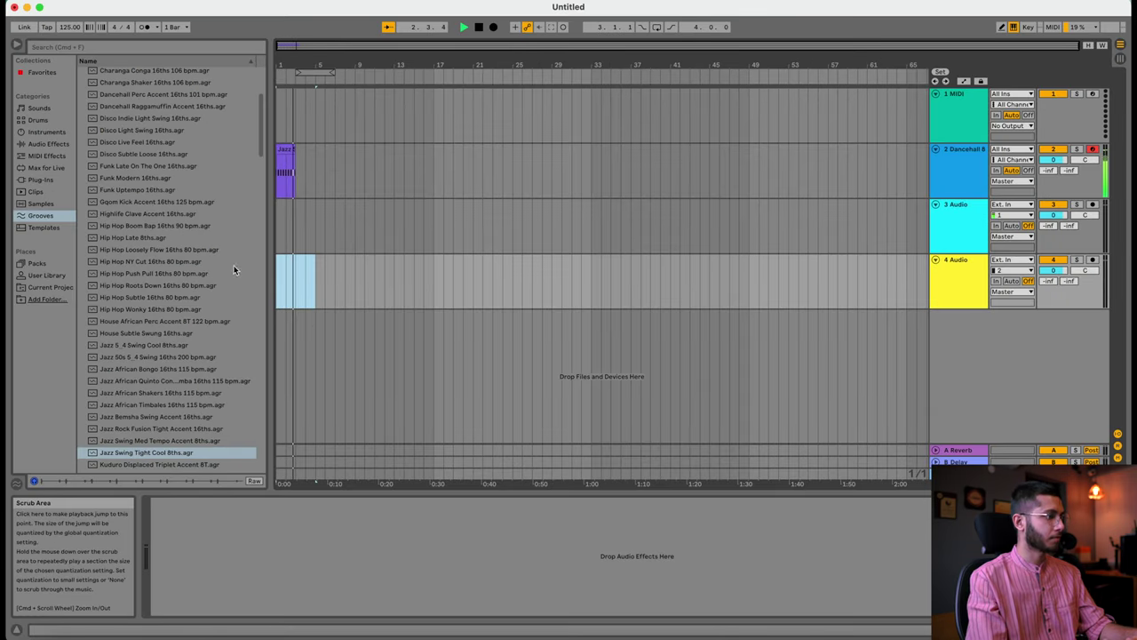
Place the House African Perc Accent 8T 122 bpm groove at bar 3 of the second track and play from there
left_click_drag(190, 322, 305, 173)
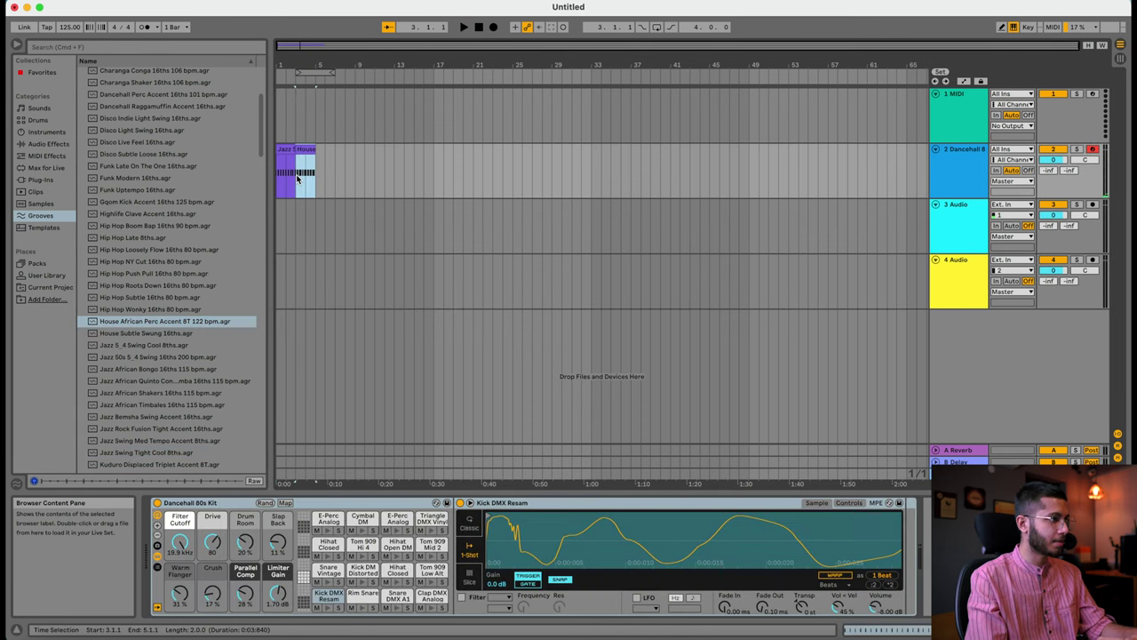
left_click(295, 82)
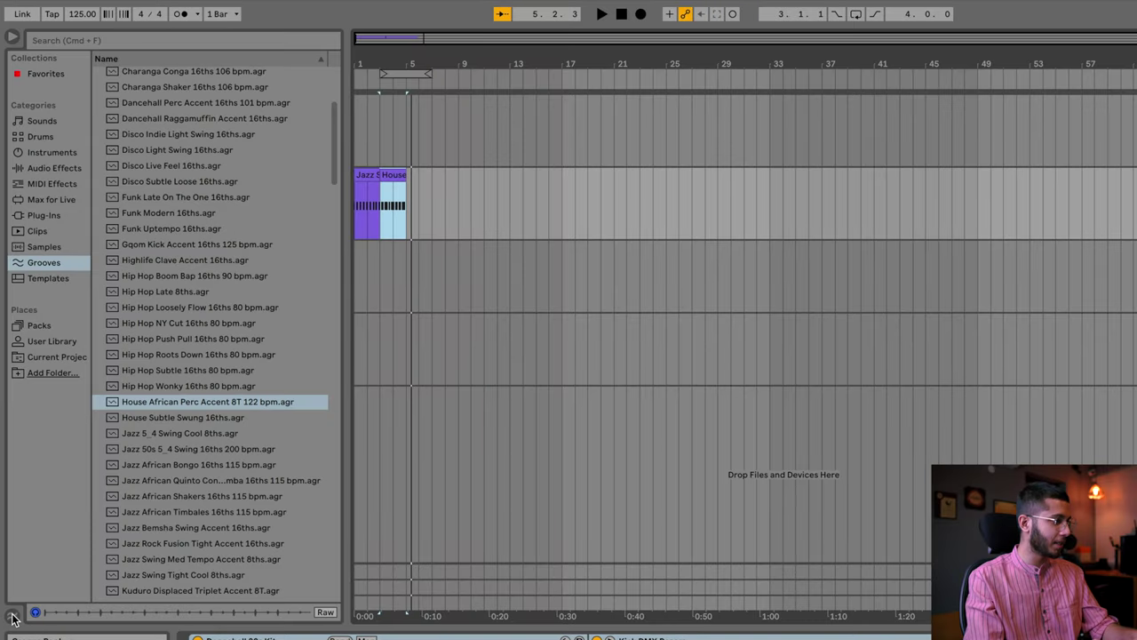
Open the Groove Pool, select the jazz clip at bar 1 and pick the Funk Uptempo 16ths groove for it
left_click(13, 618)
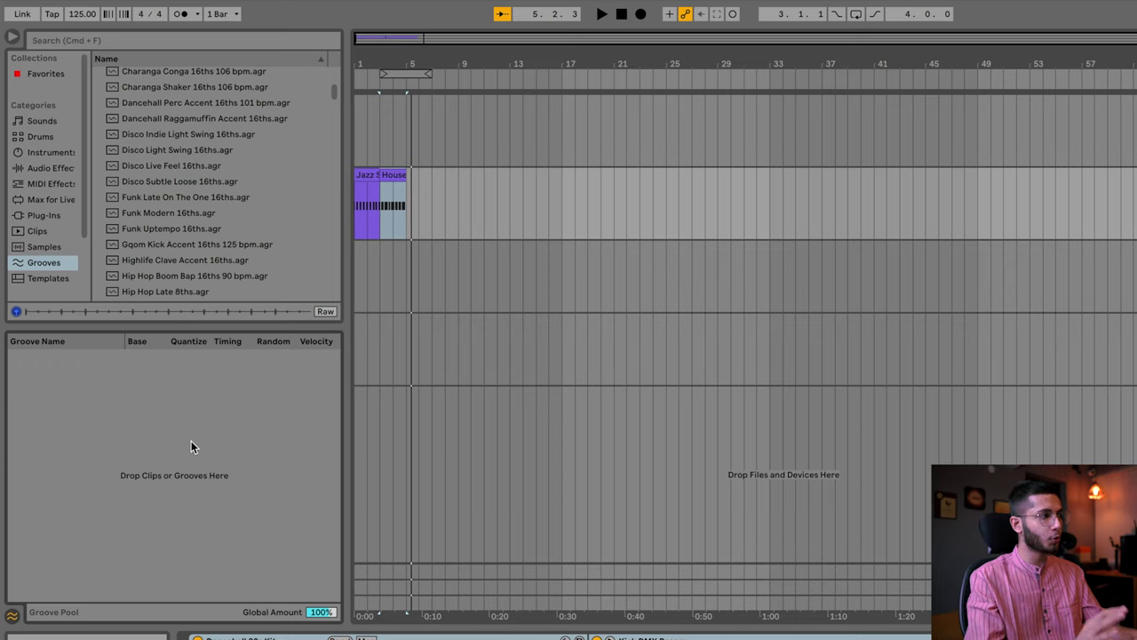
left_click(363, 178)
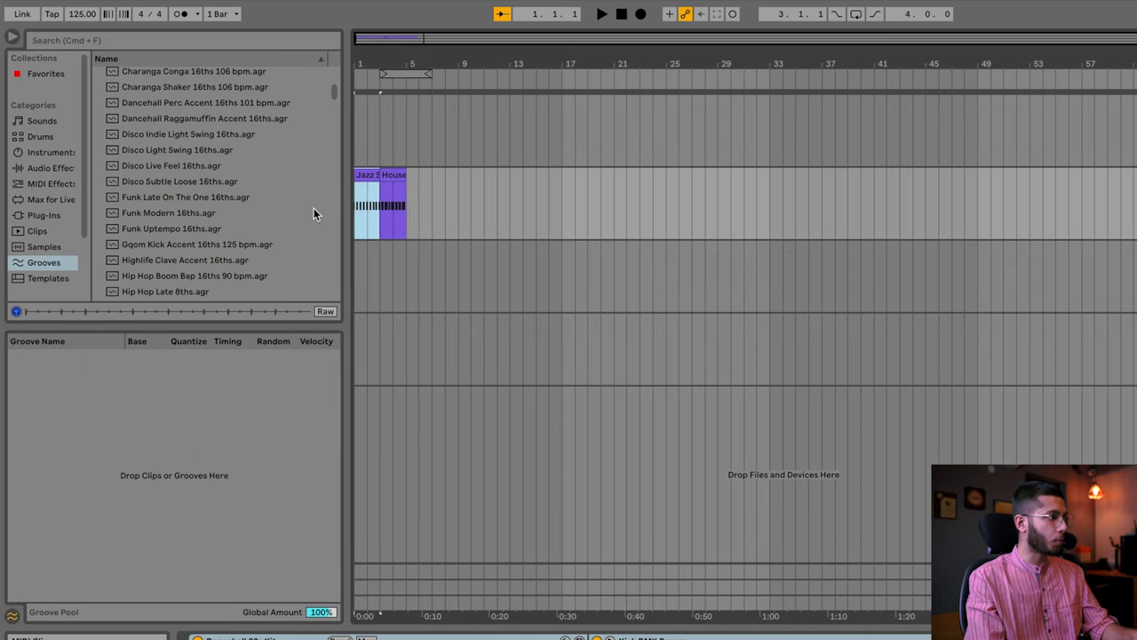
left_click(209, 229)
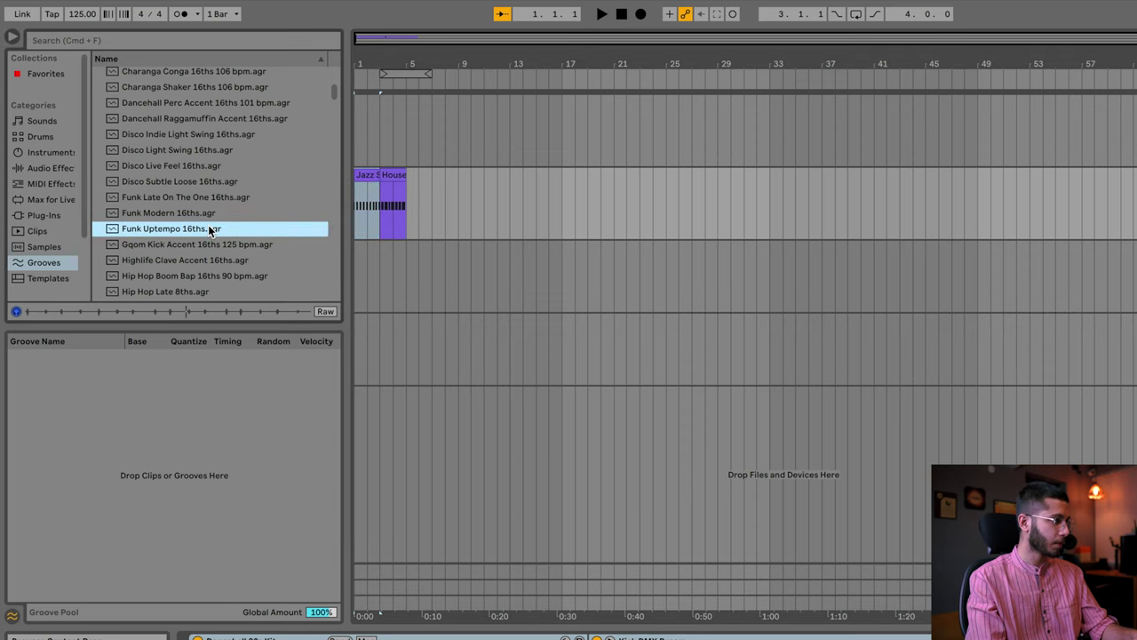